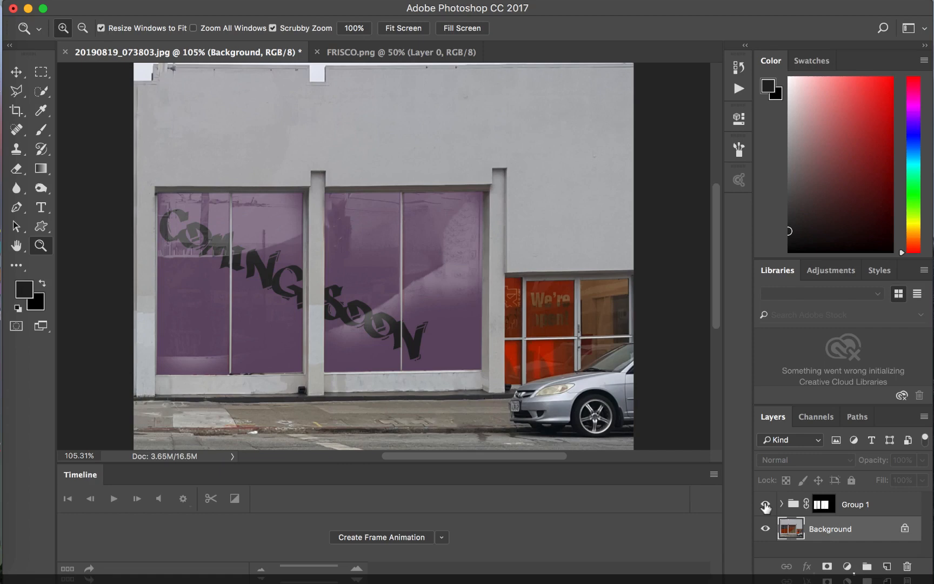
# Step: Delete Group 1 with its contents and duplicate the Background layer
pyautogui.click(852, 508)
pyautogui.moveTo(851, 505); pyautogui.dragTo(907, 566)
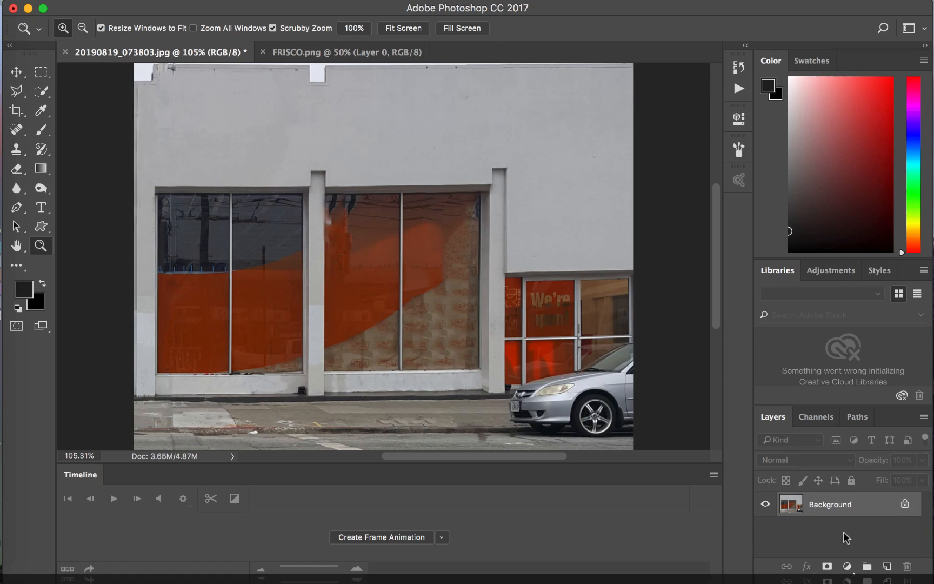
pyautogui.press('super+j')
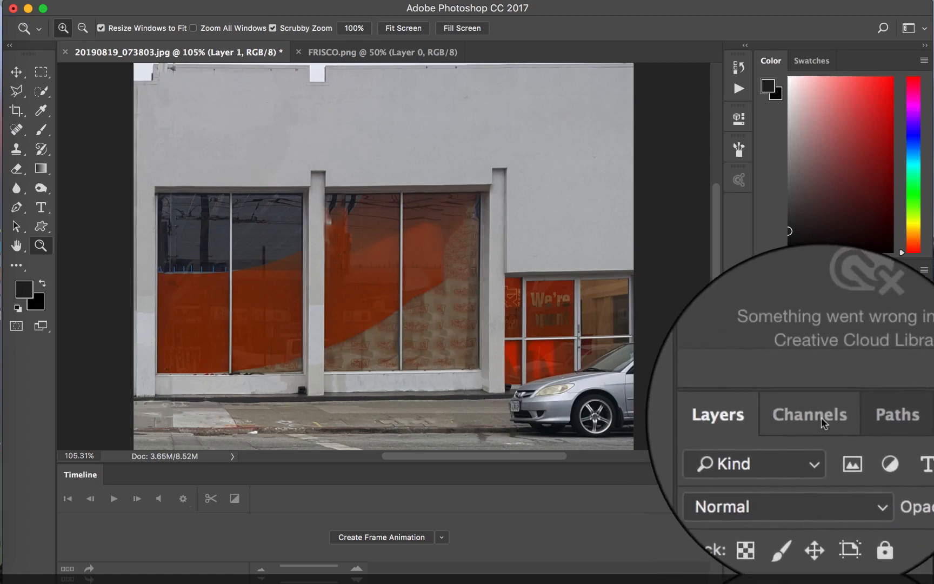
# Step: Delete the existing Blue copy channel from the photo
pyautogui.click(818, 417)
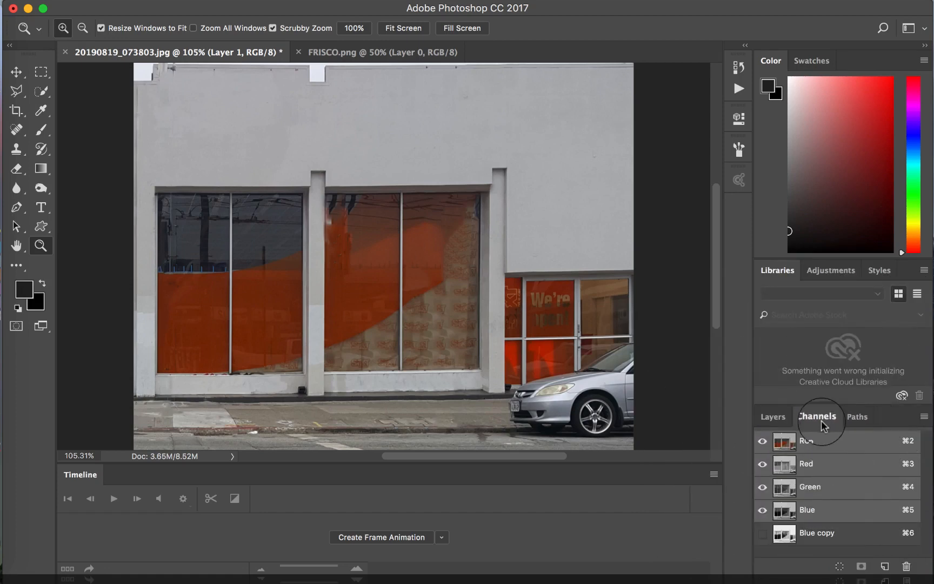
pyautogui.click(826, 535)
pyautogui.moveTo(826, 535); pyautogui.dragTo(906, 566)
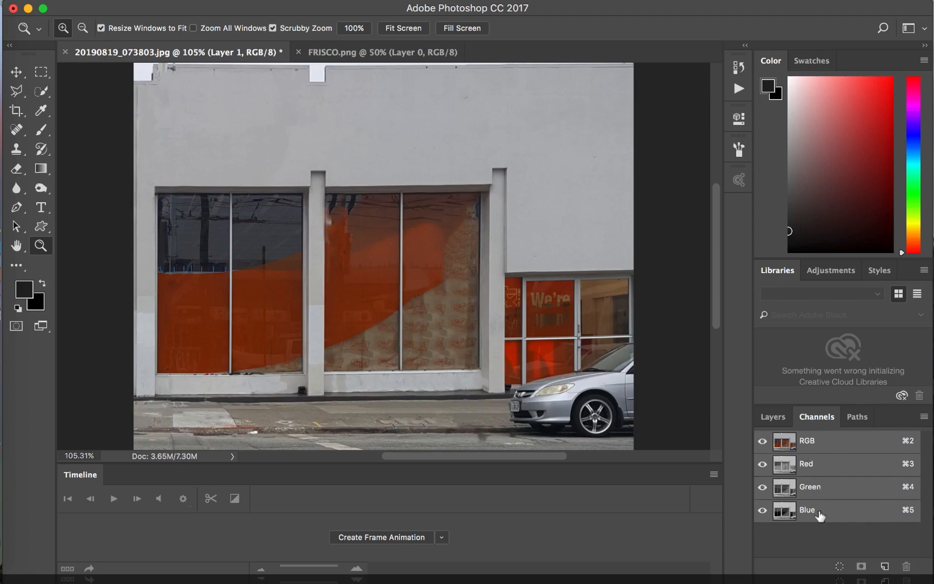
# Step: Compare the Red, Green and Blue channels one by one and duplicate the Blue channel
pyautogui.click(817, 466)
pyautogui.click(817, 488)
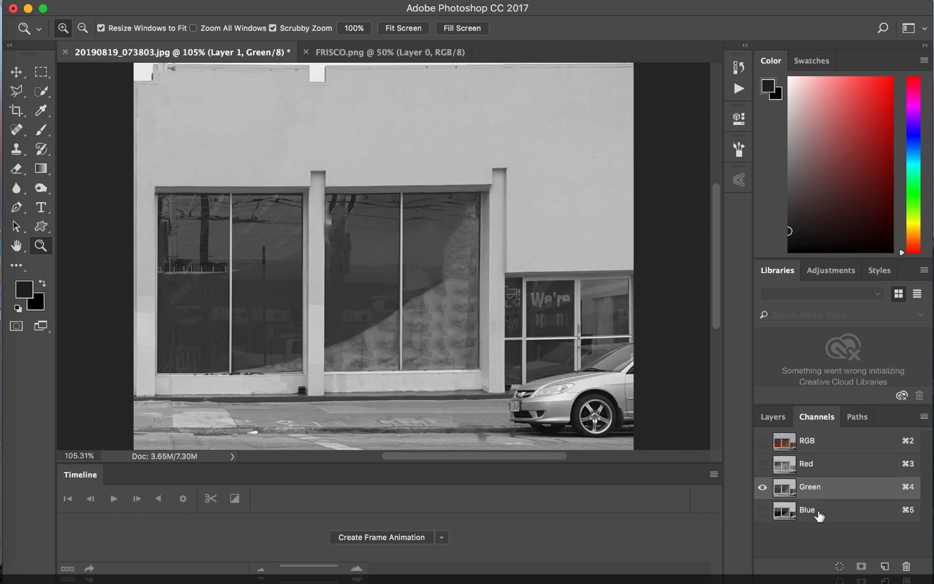
pyautogui.click(820, 514)
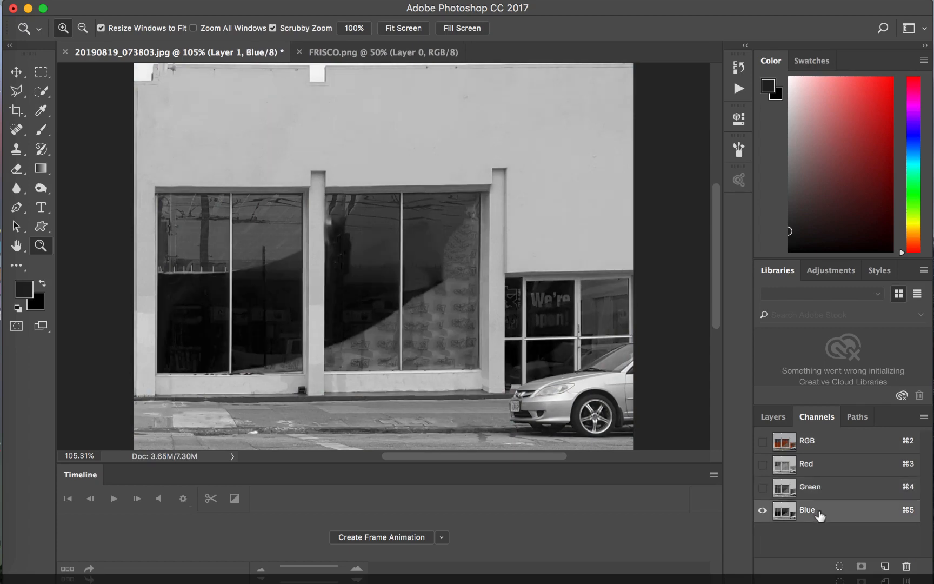
pyautogui.click(825, 464)
pyautogui.click(826, 513)
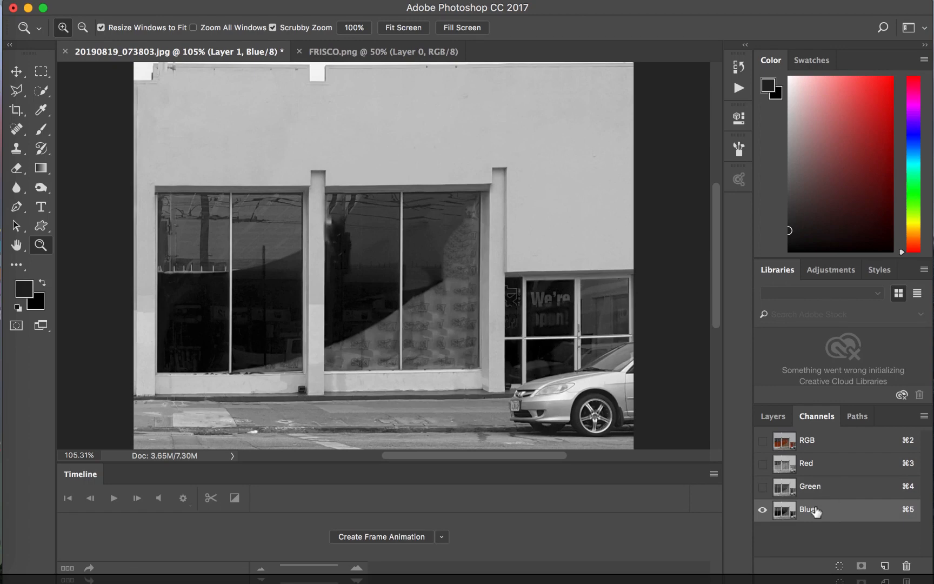
pyautogui.moveTo(818, 508); pyautogui.dragTo(888, 565)
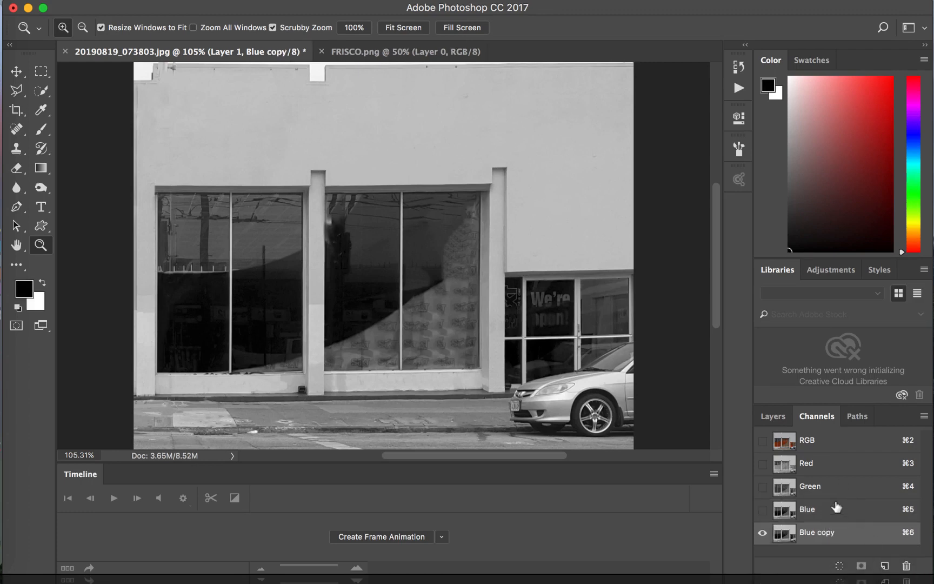
# Step: Boost the Blue copy channel's contrast with Levels, using a black input of 28 and a white input of 131
pyautogui.press('super+l')
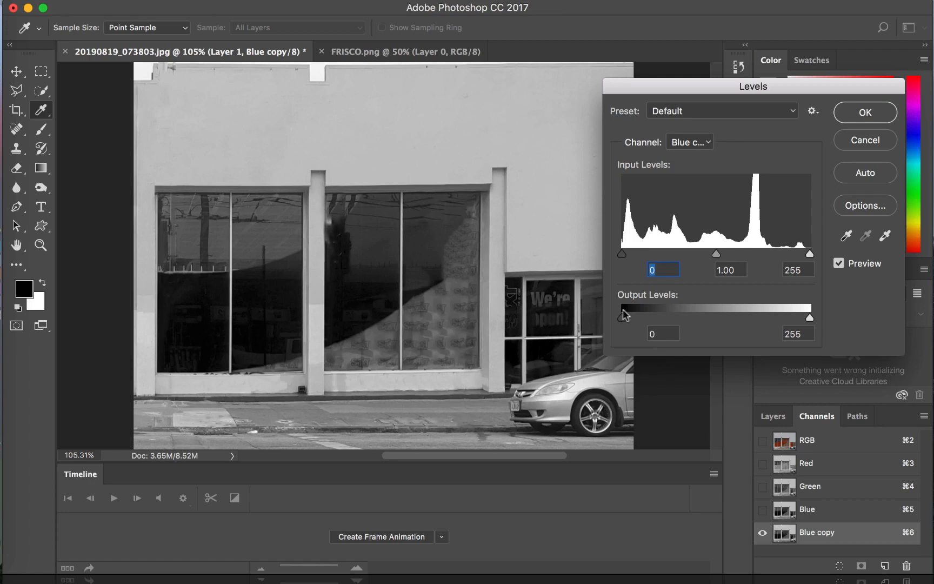
pyautogui.moveTo(623, 256); pyautogui.dragTo(656, 256)
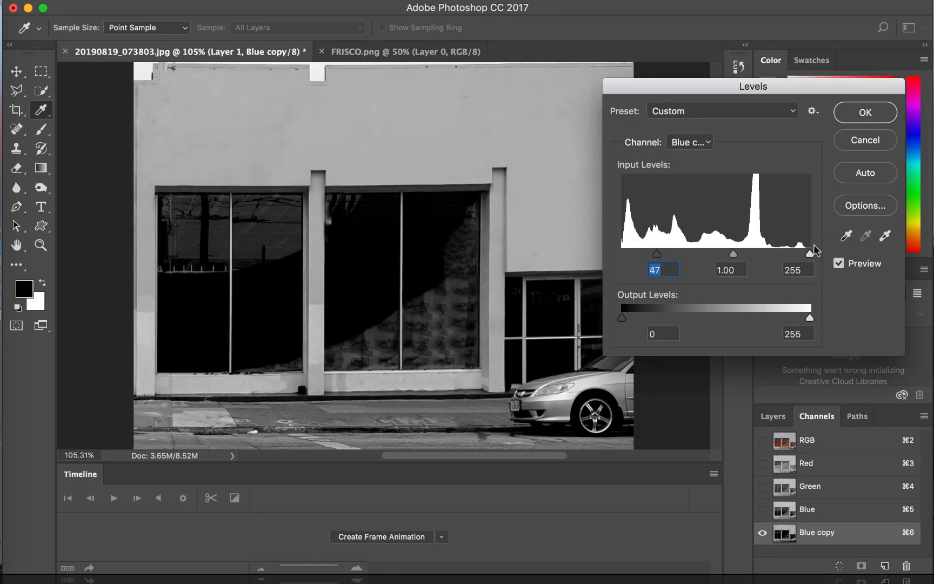
pyautogui.moveTo(809, 254); pyautogui.dragTo(754, 255)
pyautogui.moveTo(656, 255)
pyautogui.mouseDown()
pyautogui.moveTo(629, 255)
pyautogui.moveTo(650, 255)
pyautogui.moveTo(642, 255)
pyautogui.mouseUp()
pyautogui.moveTo(754, 254); pyautogui.dragTo(731, 254)
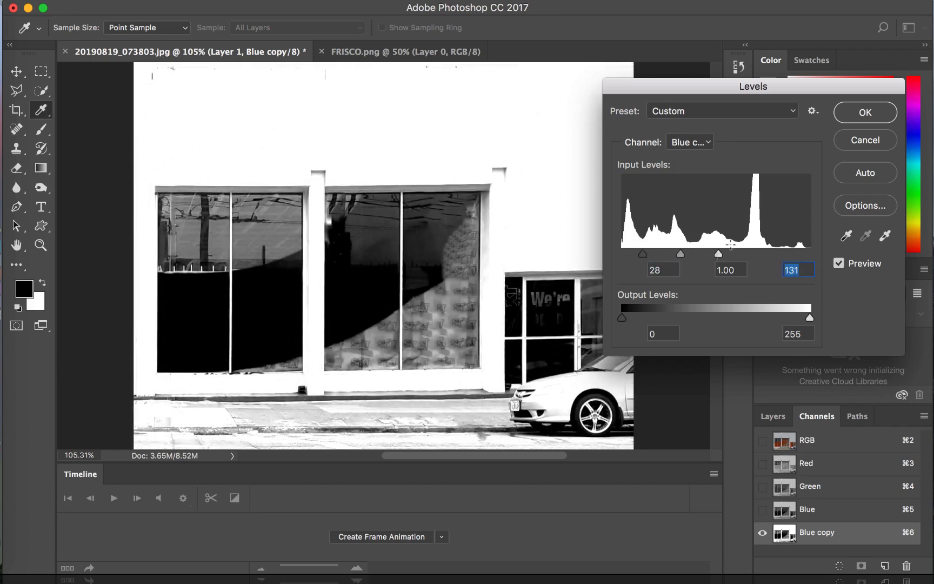
pyautogui.click(850, 111)
pyautogui.press('z')
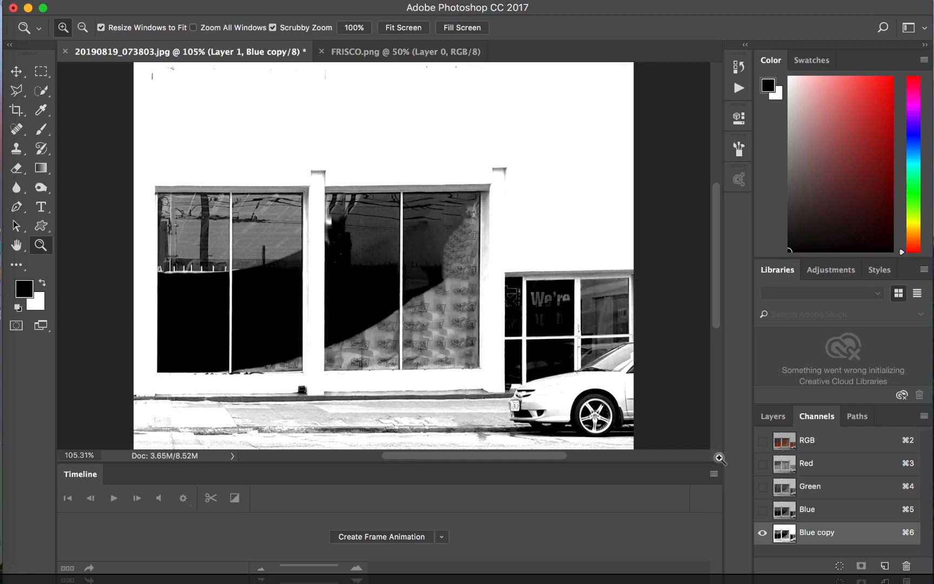
# Step: Load the Blue copy channel as a selection and add a new empty layer above Layer 1
pyautogui.click(839, 567)
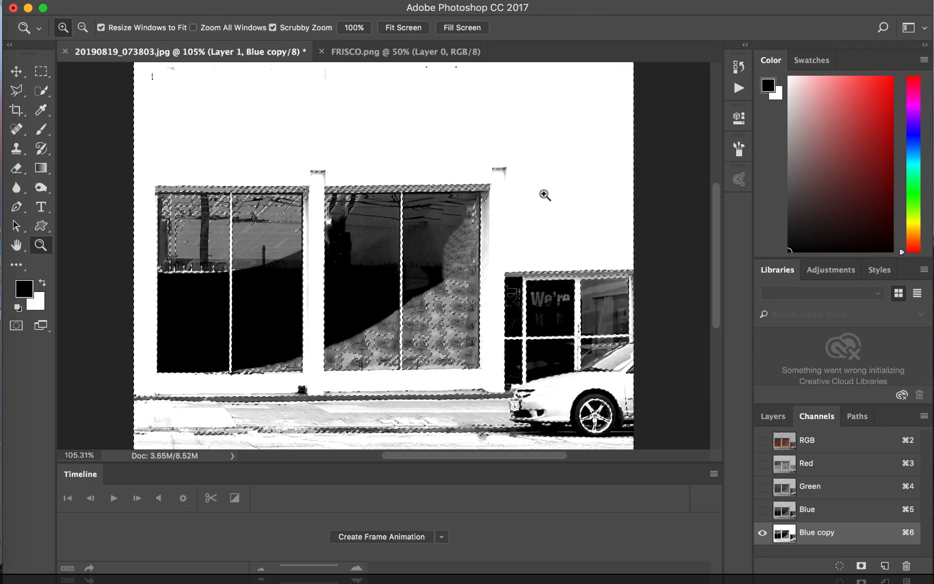
pyautogui.click(781, 419)
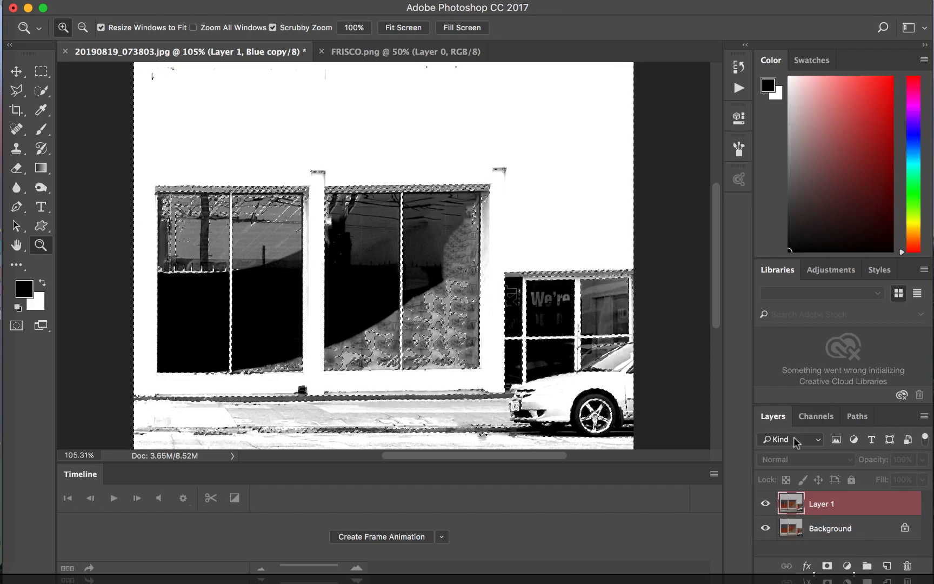
pyautogui.click(887, 566)
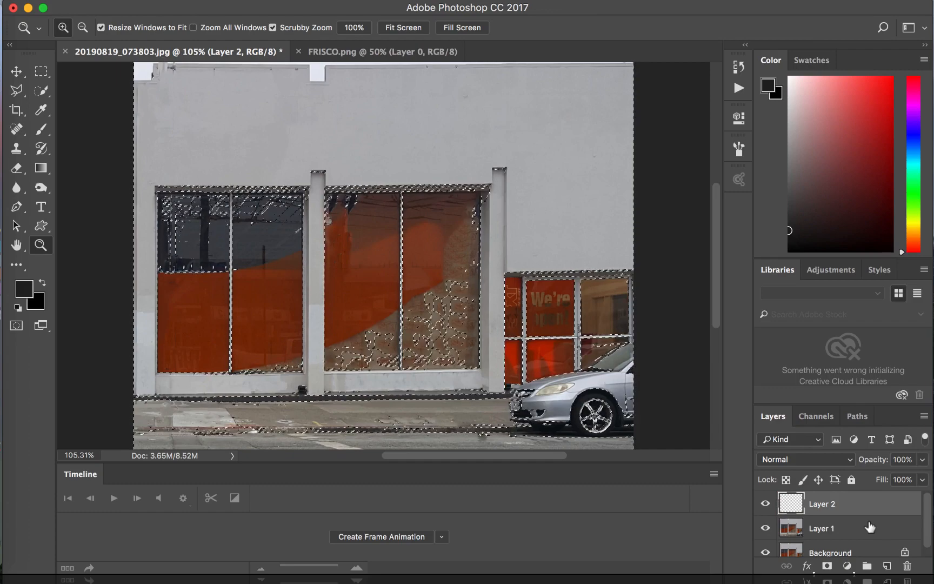
# Step: Fill the selection on Layer 2 with white in Normal mode at 100% opacity
pyautogui.hotkey('shift', 'BackSpace')
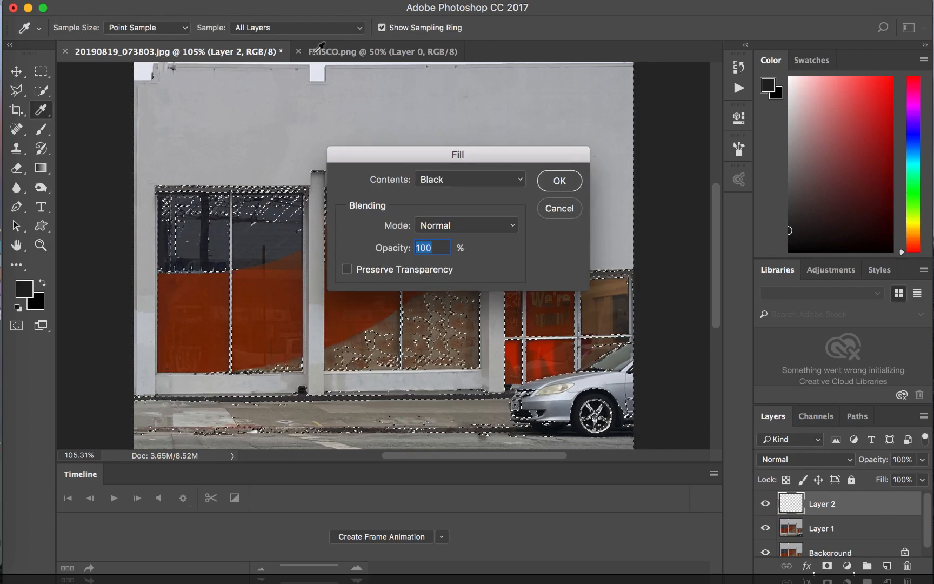
pyautogui.click(478, 184)
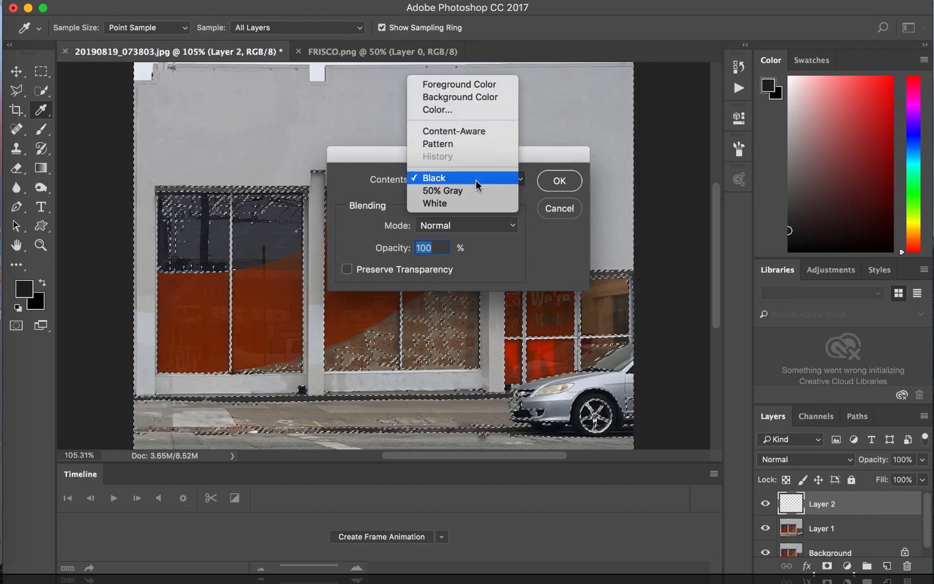
pyautogui.click(479, 203)
pyautogui.click(557, 180)
pyautogui.press('z')
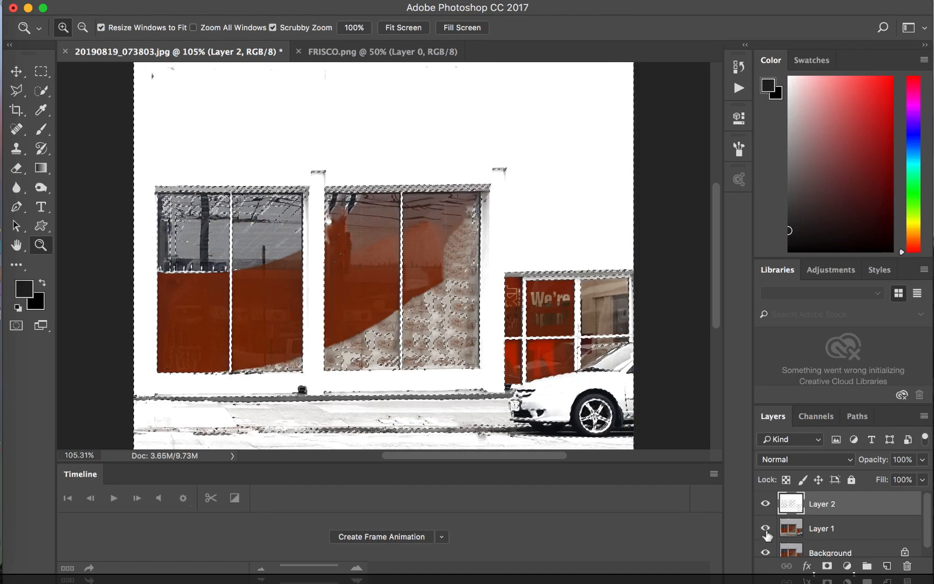
# Step: Check the white fill with Layer 2 on and off, isolate it by hiding Layer 1 and Background, and clear the selection
pyautogui.click(766, 503)
pyautogui.click(765, 503)
pyautogui.click(765, 503)
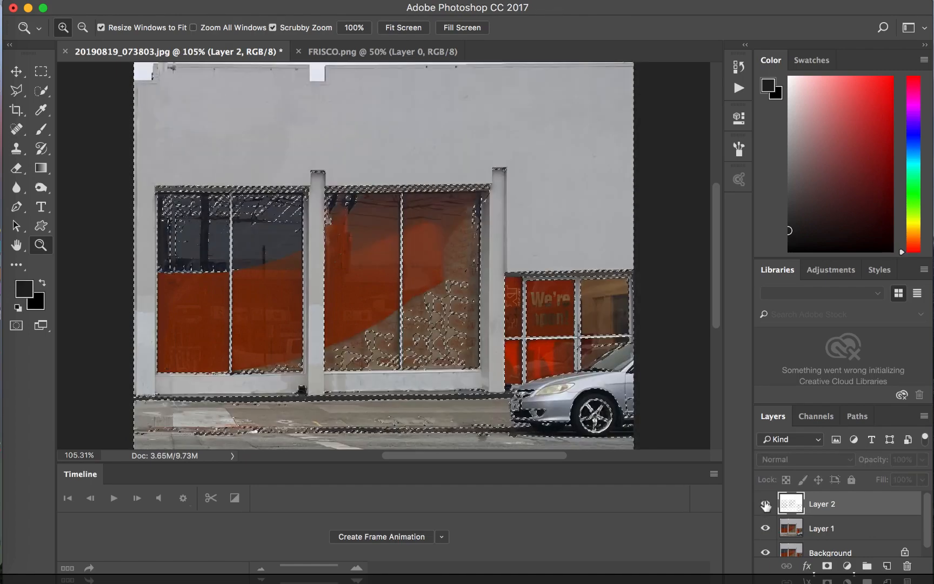
pyautogui.click(765, 504)
pyautogui.click(765, 503)
pyautogui.click(765, 504)
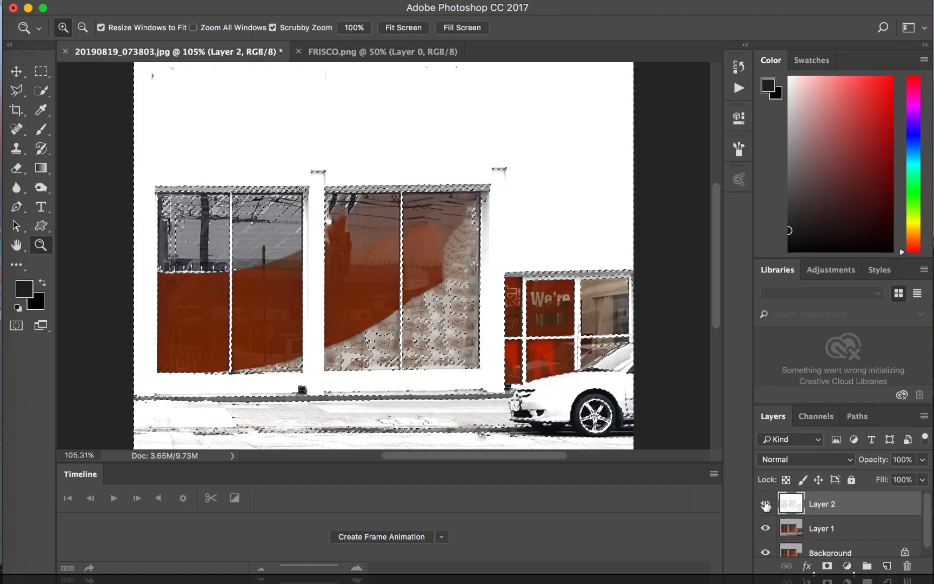
pyautogui.click(766, 529)
pyautogui.click(766, 553)
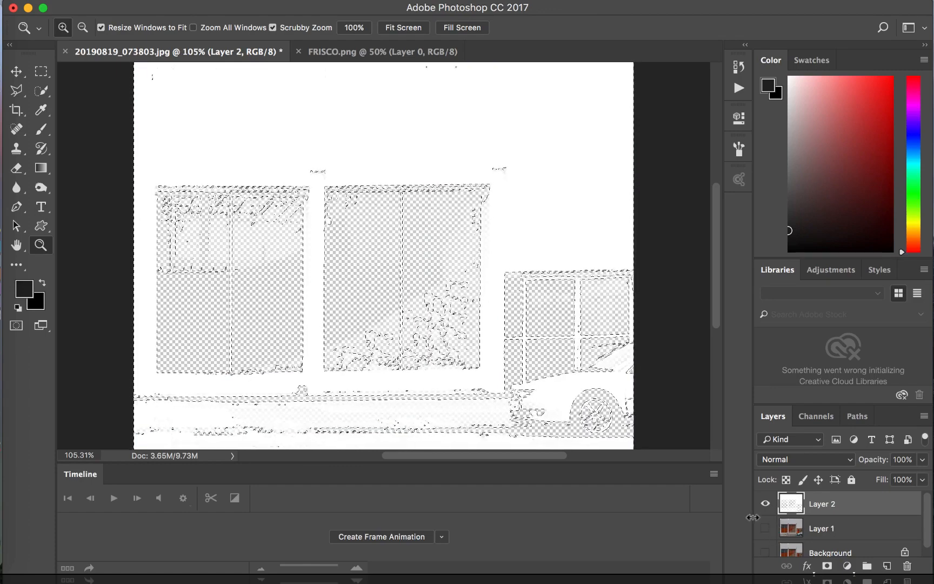
pyautogui.press('super+d')
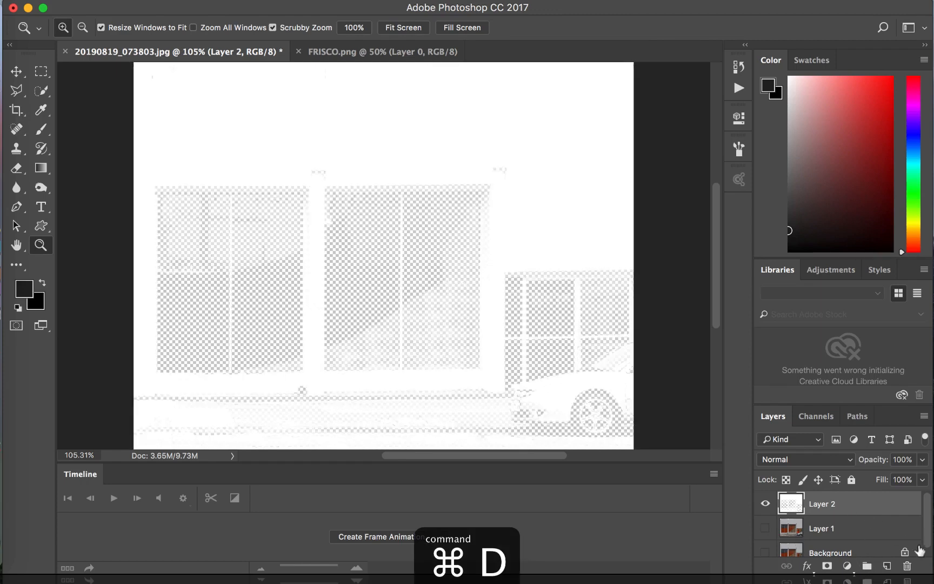
# Step: Try a new layer filled with the dark foreground color as a backing beneath Layer 2, and delete it
pyautogui.click(887, 565)
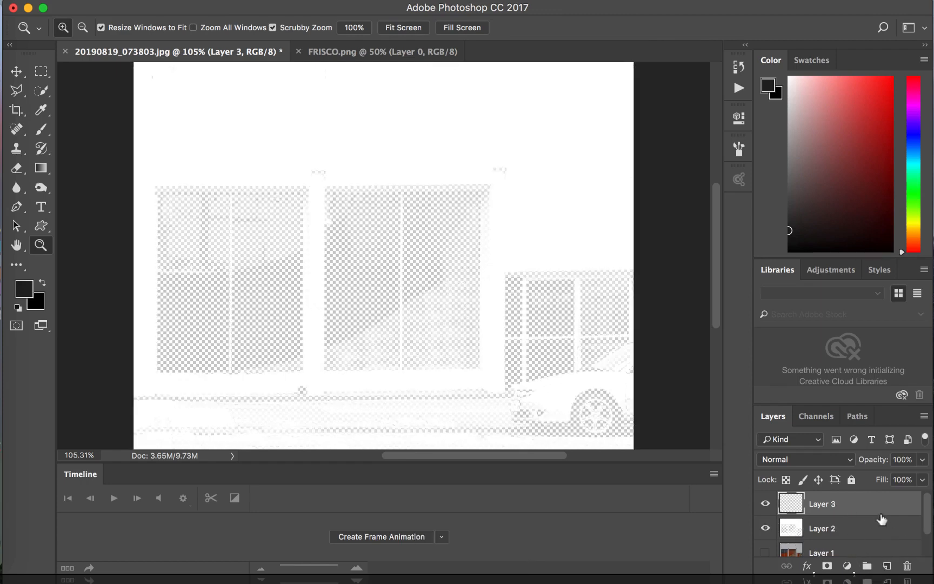
pyautogui.moveTo(875, 507); pyautogui.dragTo(878, 541)
pyautogui.hotkey('alt', 'BackSpace')
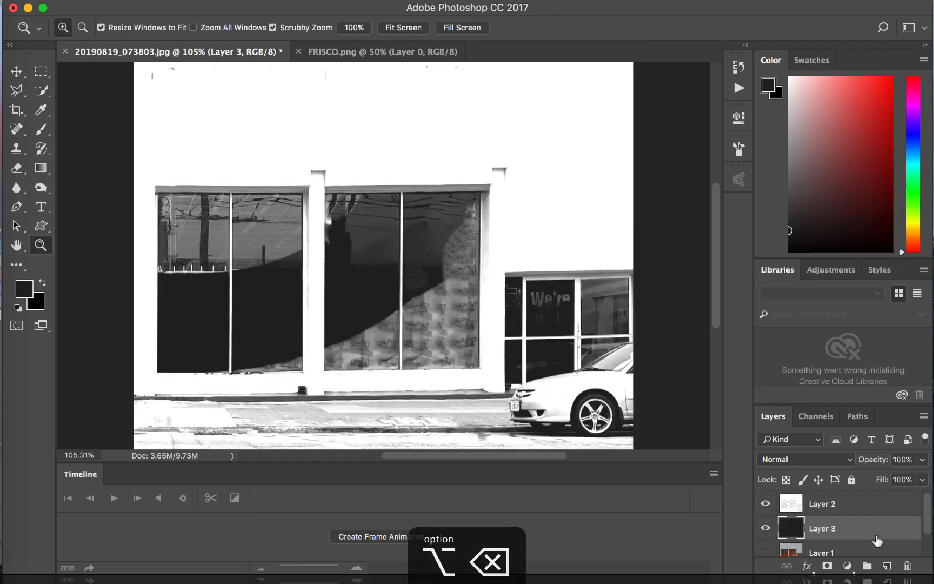
pyautogui.click(765, 503)
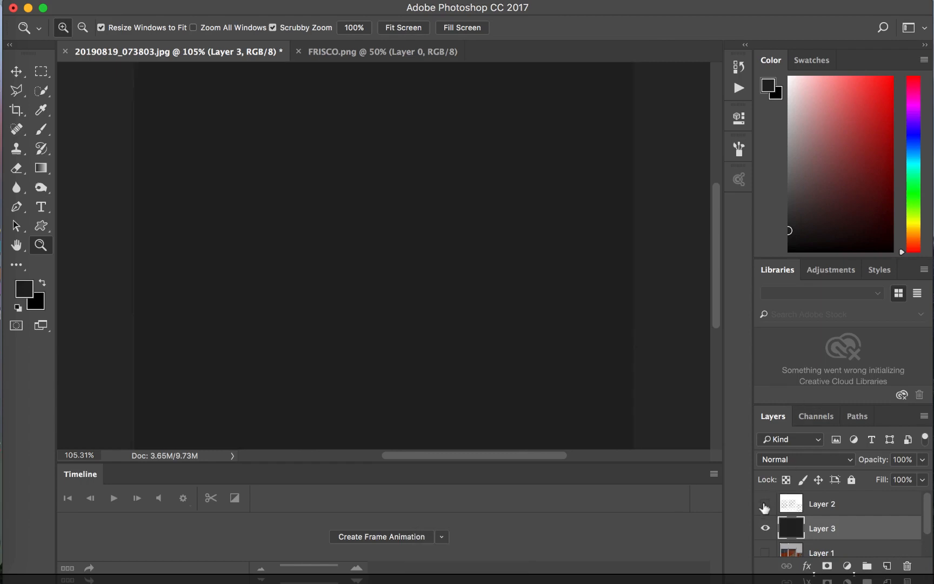
pyautogui.click(765, 503)
pyautogui.click(767, 503)
pyautogui.click(766, 503)
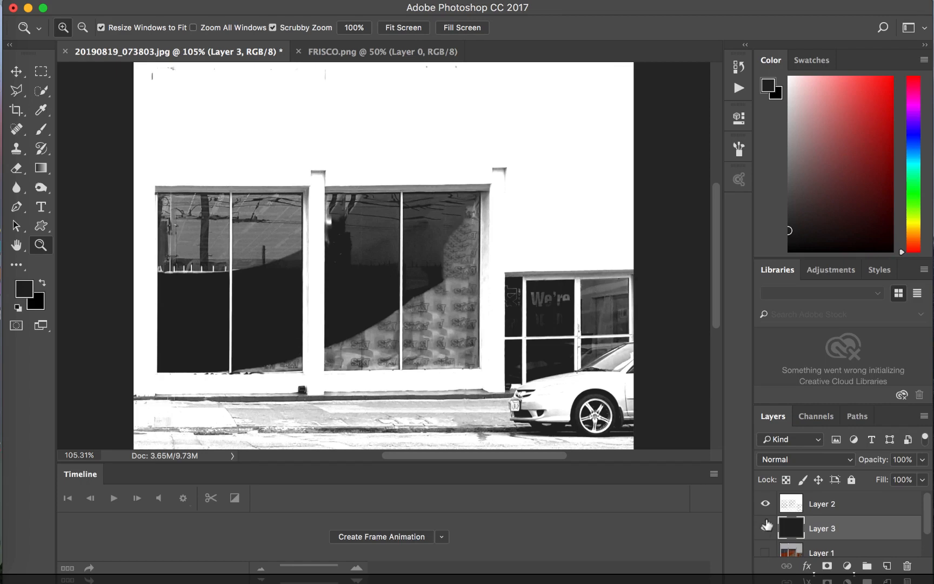
pyautogui.press('BackSpace')
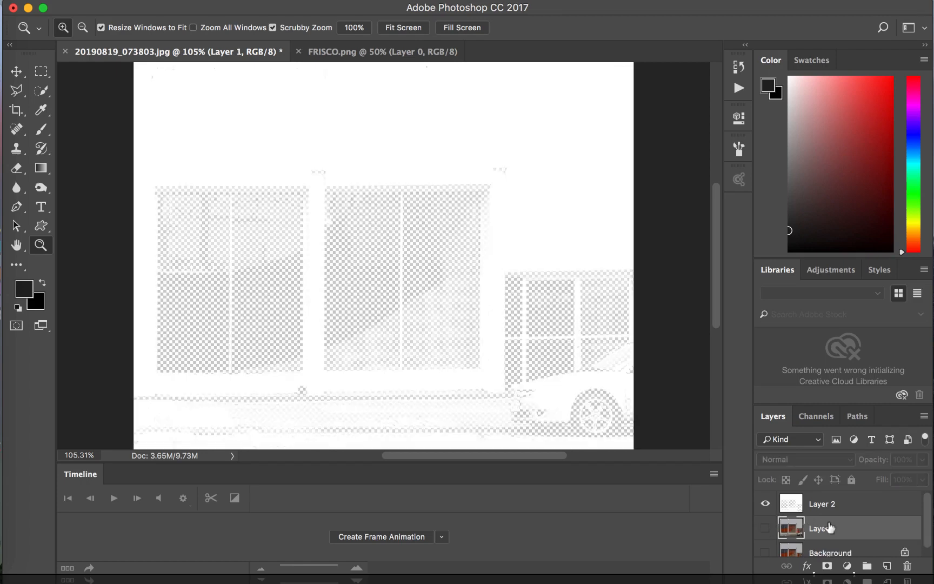
# Step: Make Layer 1 and Background visible again and view the storefront without Layer 2 alongside the FRISCO.png artwork
pyautogui.click(764, 528)
pyautogui.click(764, 552)
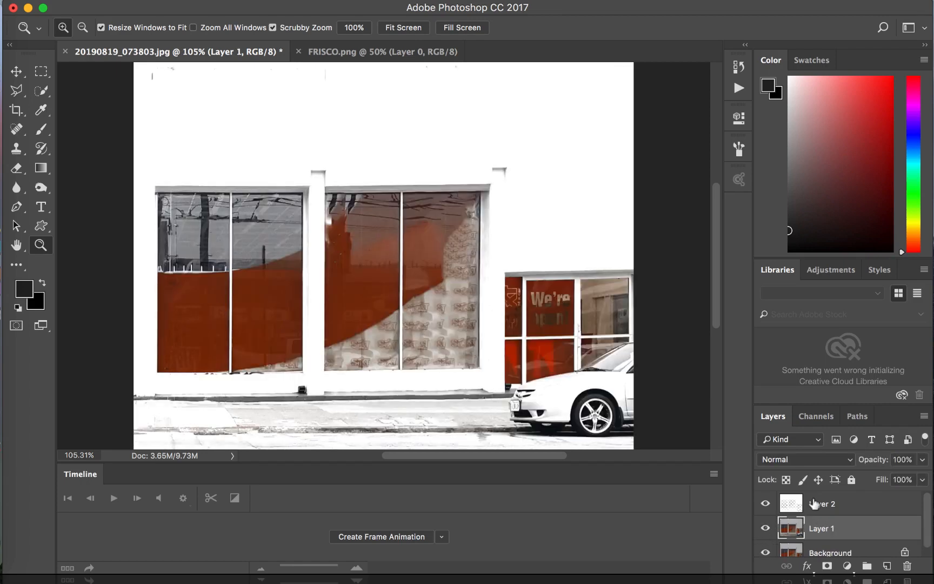
pyautogui.click(766, 504)
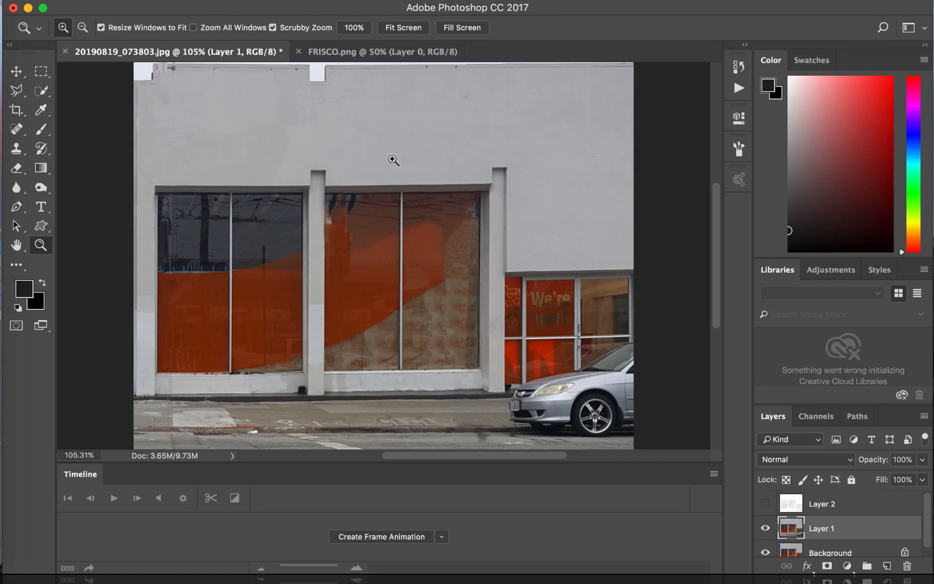
pyautogui.click(364, 49)
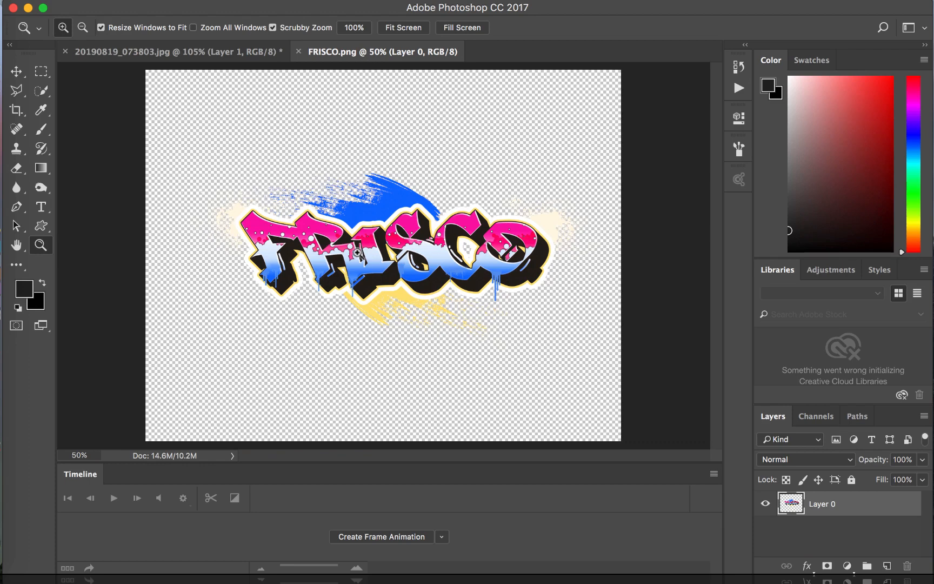
pyautogui.click(217, 51)
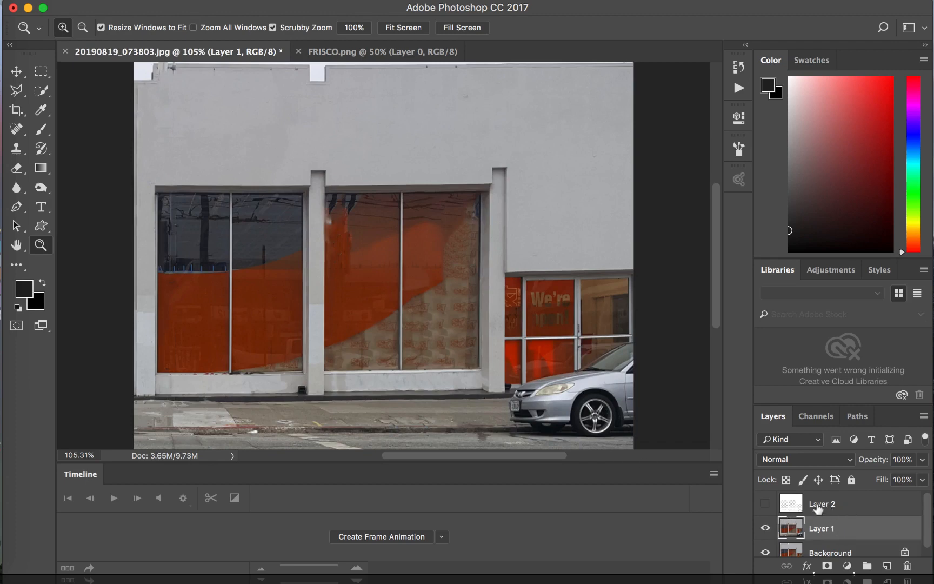
pyautogui.click(765, 503)
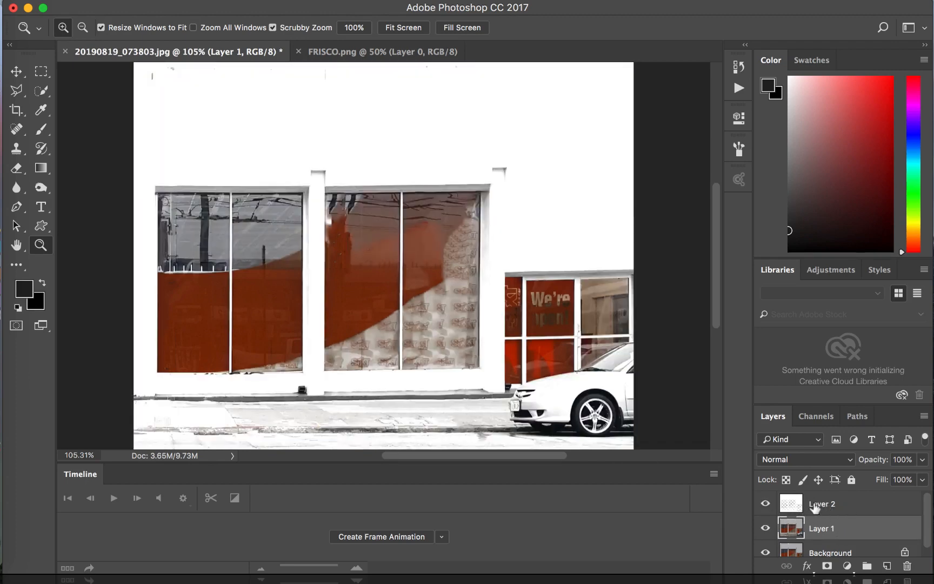
# Step: Group Layer 2 and Layer 1 together above the Background
pyautogui.click(839, 511)
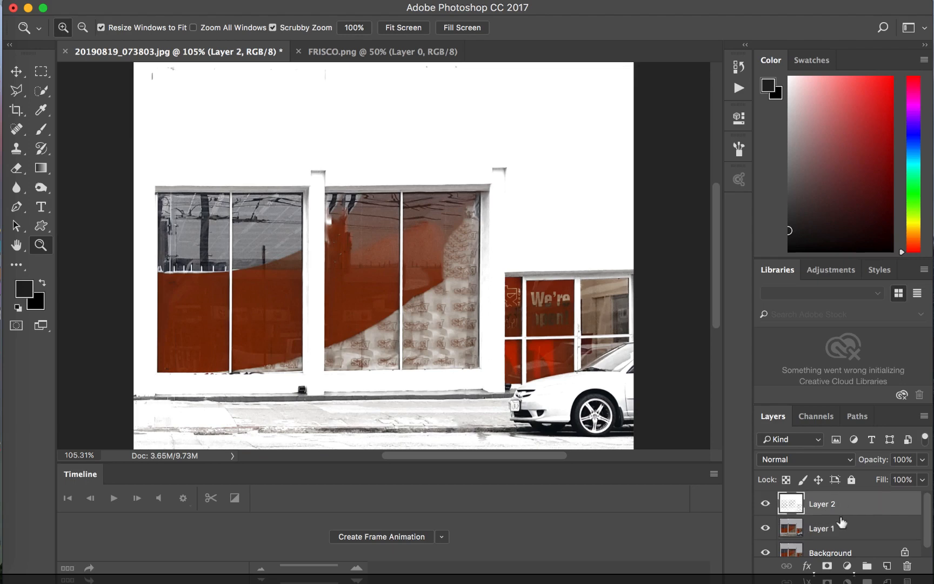
pyautogui.keyDown('shift'); pyautogui.click(849, 538); pyautogui.keyUp('shift')
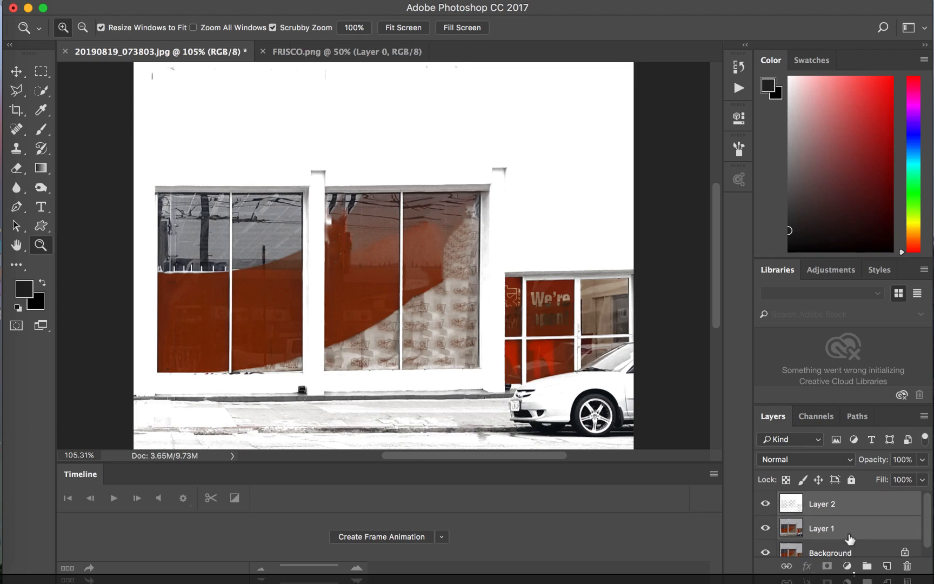
pyautogui.press('super+g')
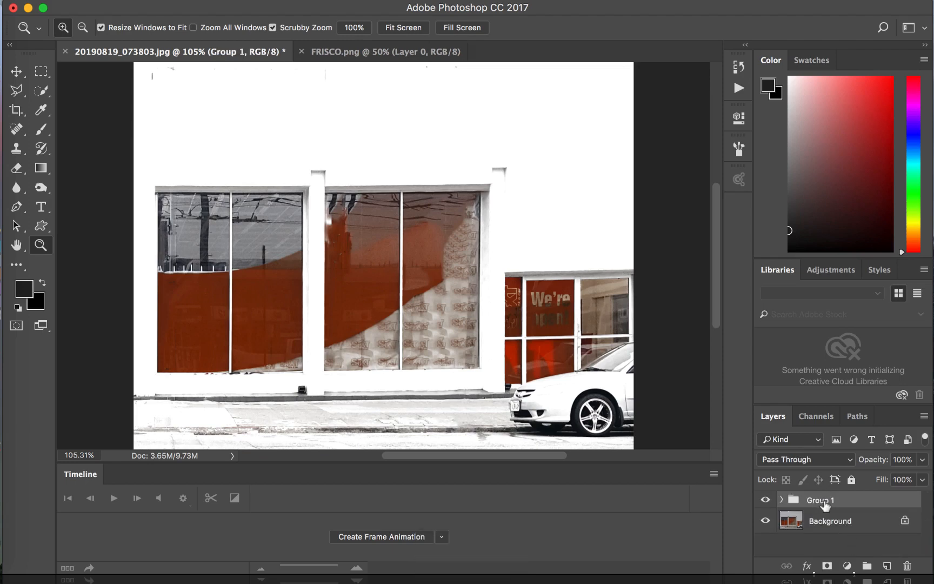
# Step: Check Group 1 on and off, then hide Layer 2 inside it and collapse the group
pyautogui.click(765, 500)
pyautogui.click(765, 499)
pyautogui.click(781, 500)
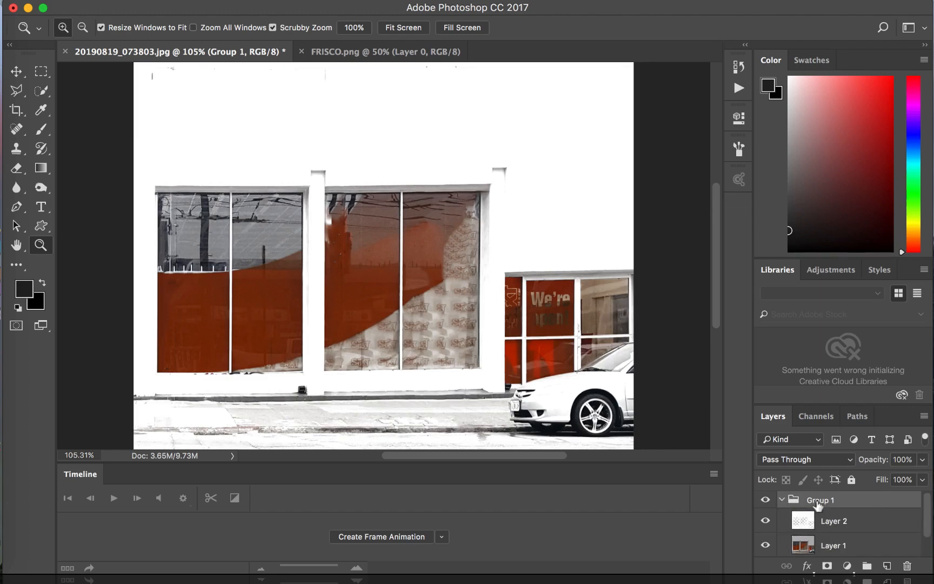
pyautogui.click(782, 500)
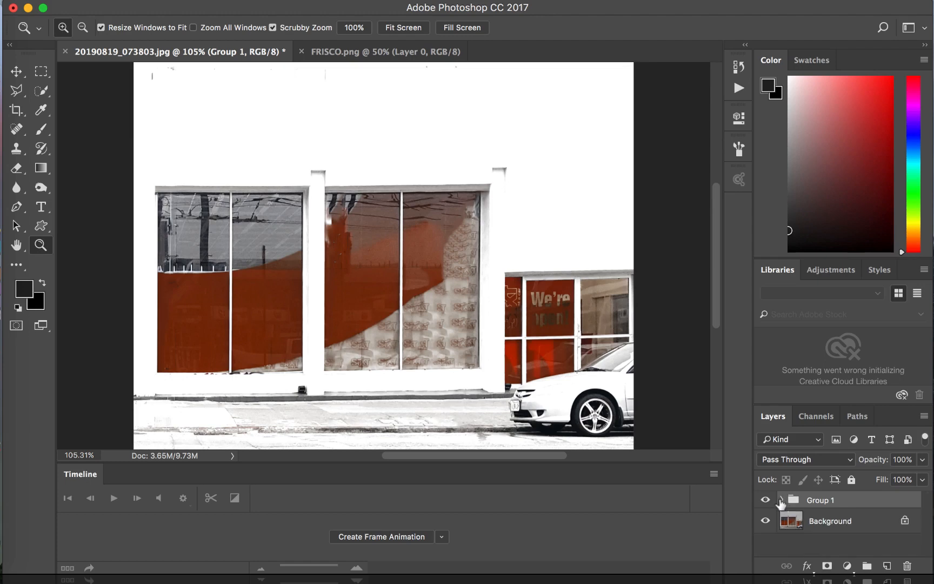
pyautogui.click(781, 500)
pyautogui.click(765, 522)
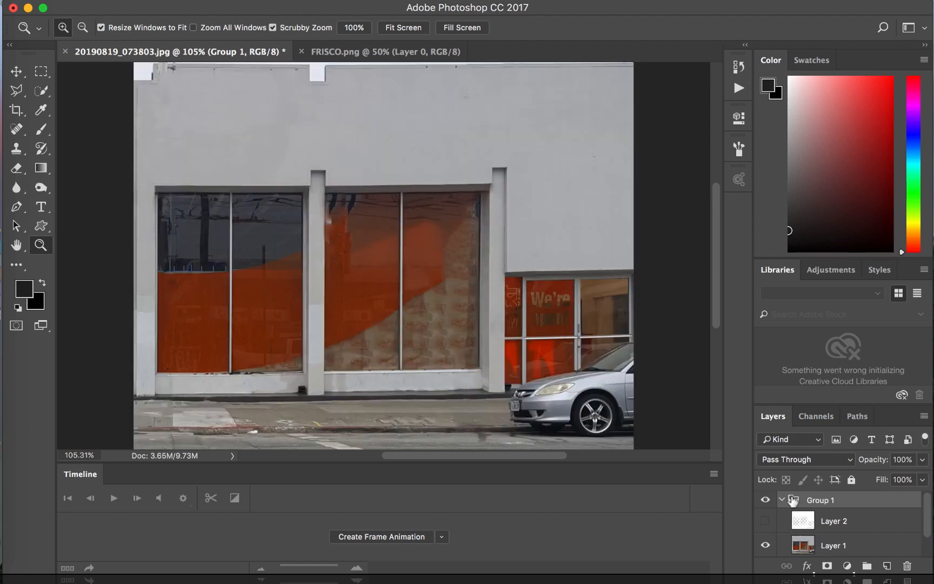
pyautogui.click(782, 500)
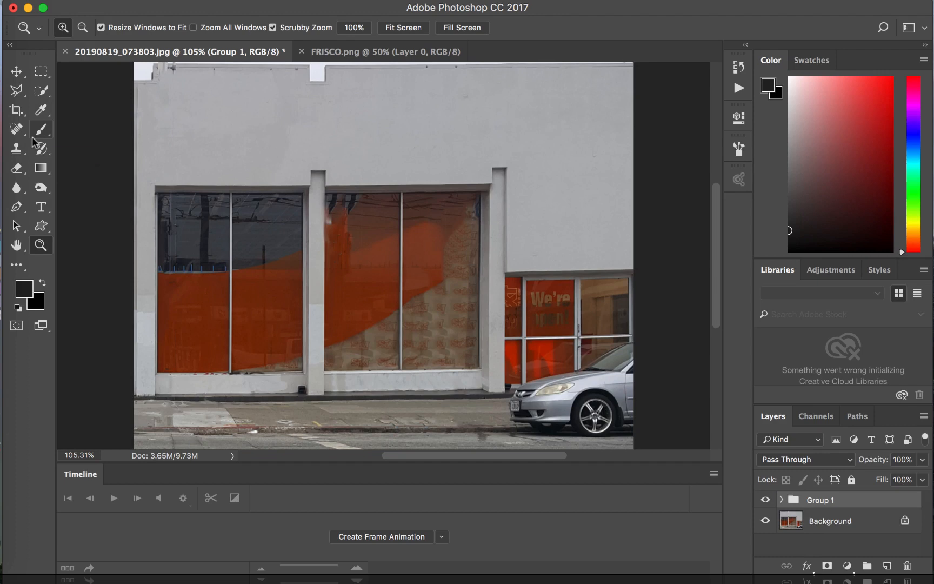
# Step: Try a curved Pen tool path on the leftmost window pane and undo it
pyautogui.press('p')
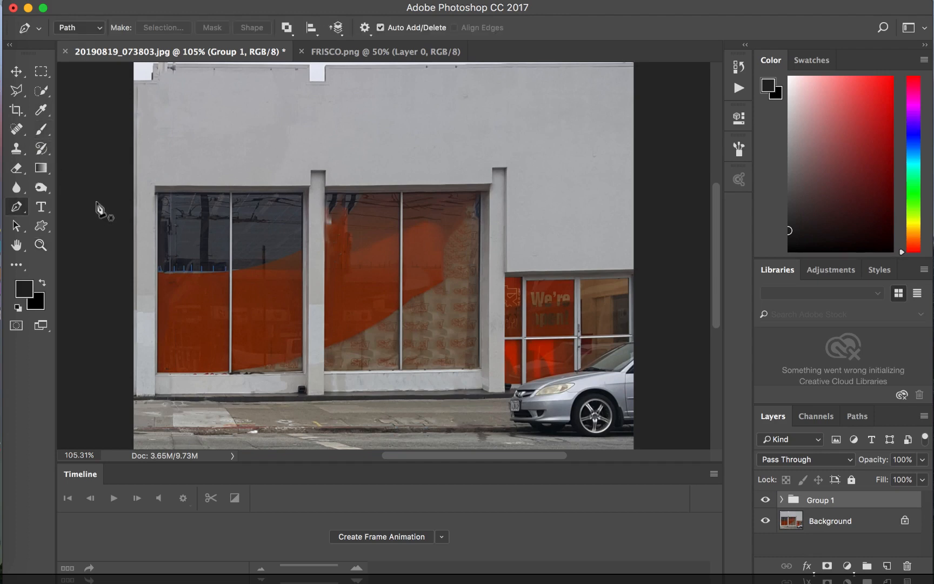
pyautogui.press('z')
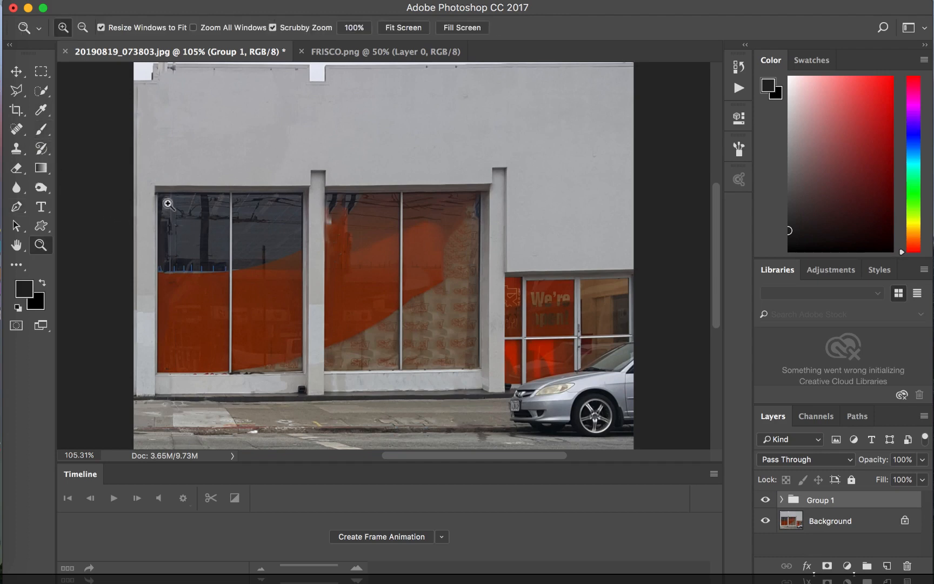
pyautogui.click(170, 207)
pyautogui.scroll(-3, 198, 273)
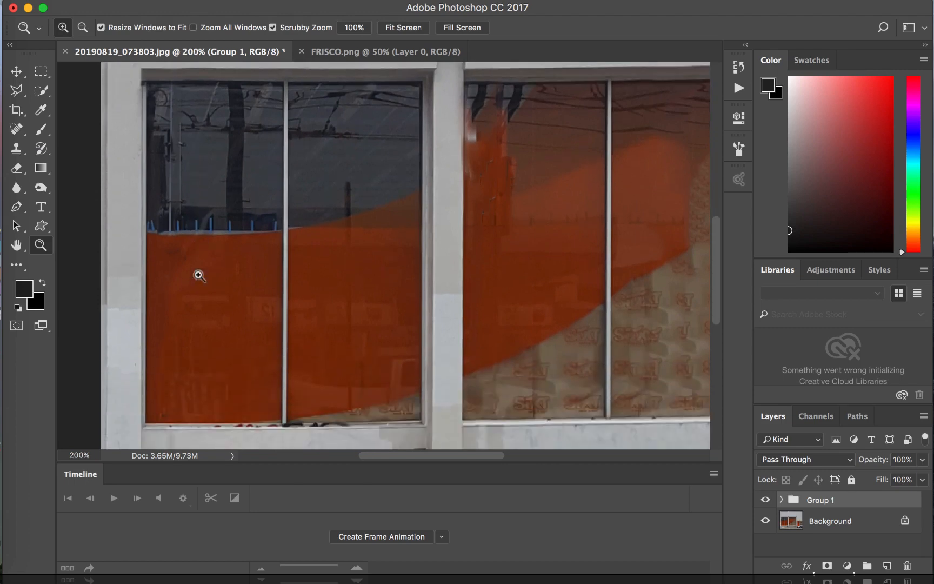
pyautogui.press('p')
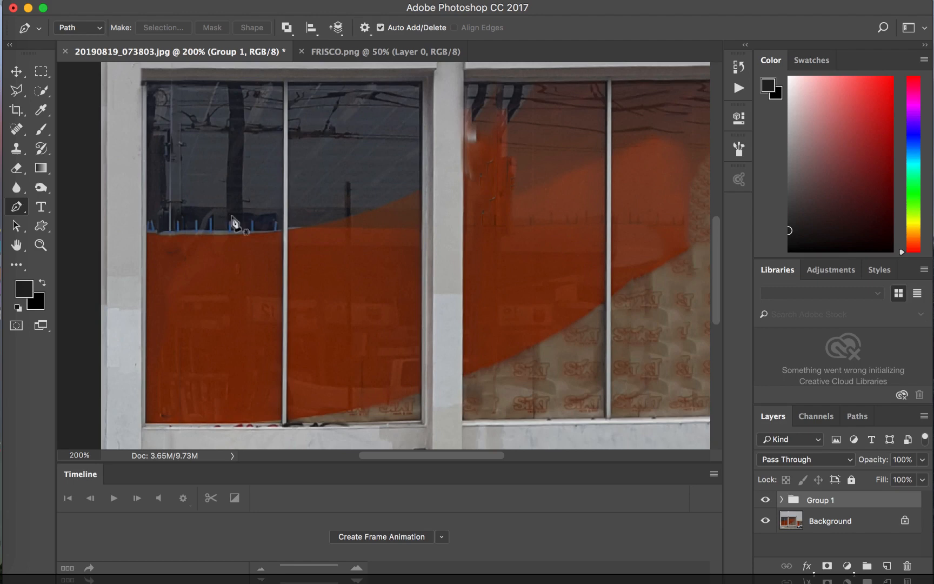
pyautogui.moveTo(176, 98); pyautogui.dragTo(250, 109)
pyautogui.moveTo(278, 157); pyautogui.dragTo(256, 202)
pyautogui.moveTo(211, 202); pyautogui.dragTo(156, 178)
pyautogui.moveTo(169, 134); pyautogui.dragTo(183, 115)
pyautogui.press('alt+super+z')
pyautogui.press('alt+super+z')
pyautogui.press('alt+super+z')
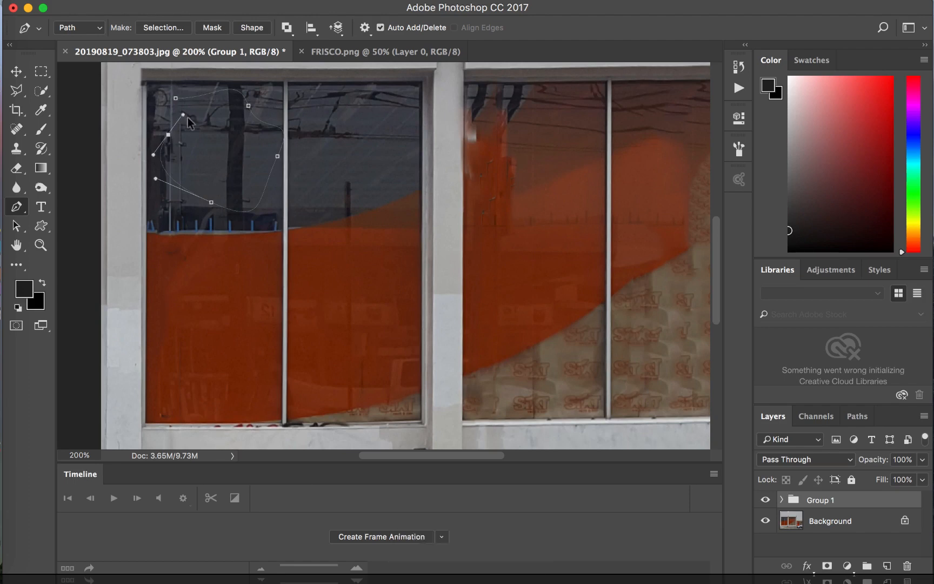
pyautogui.press('alt+super+z')
pyautogui.press('alt+super+z')
pyautogui.press('alt+super+z')
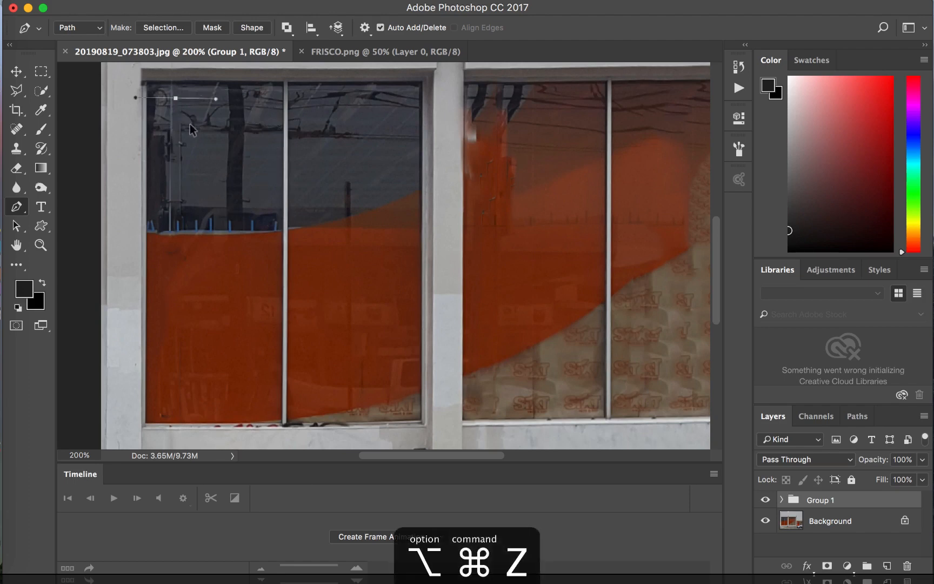
# Step: Trace both glass panes of the left storefront window with closed, straight-edged Pen paths that leave out the center bar
pyautogui.click(145, 81)
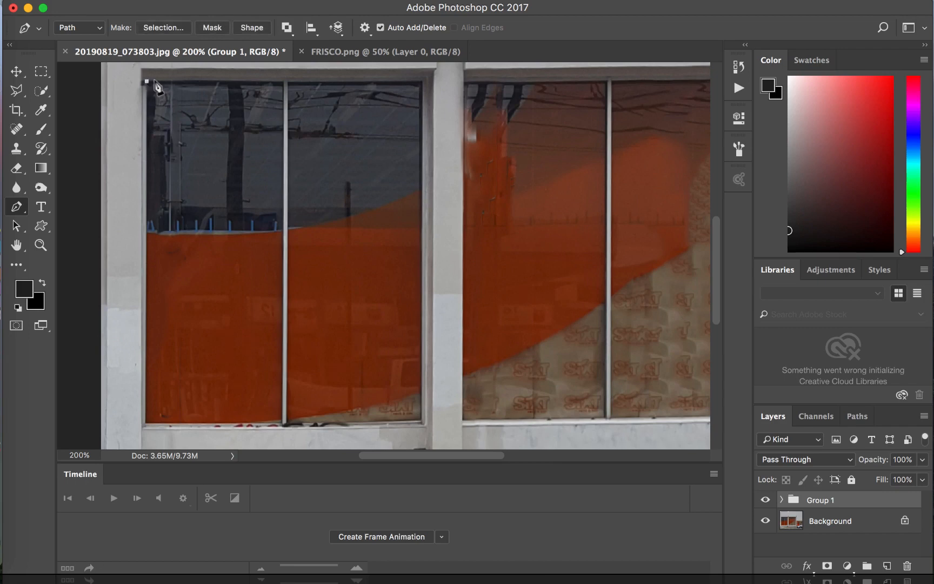
pyautogui.click(287, 83)
pyautogui.click(422, 82)
pyautogui.click(422, 420)
pyautogui.click(288, 423)
pyautogui.click(287, 83)
# Step: Trace the left glass pane of the second storefront window with a straight-edged Pen path
pyautogui.click(464, 83)
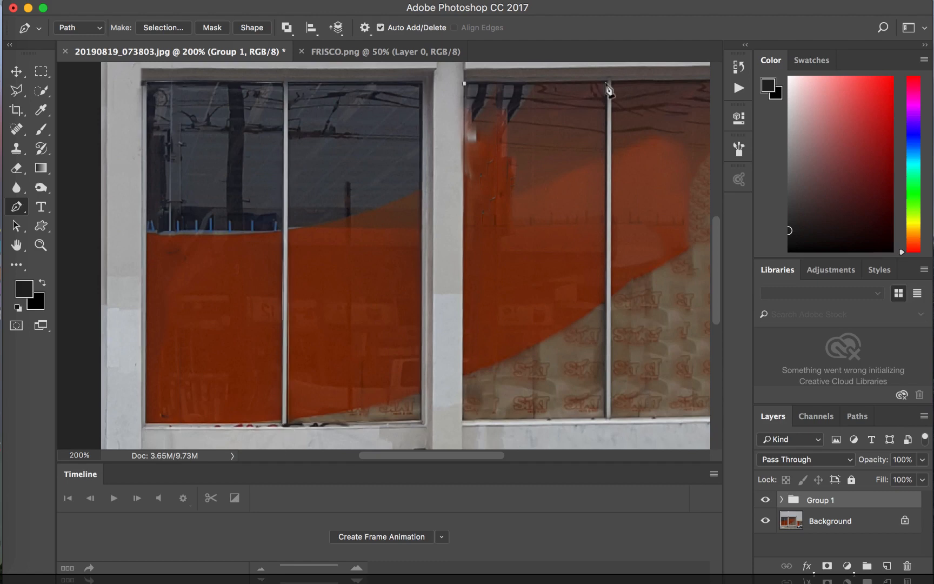
pyautogui.click(606, 83)
pyautogui.scroll(-3, 606, 361)
pyautogui.click(605, 334)
pyautogui.click(464, 335)
pyautogui.press('super+z')
# Step: Trace the right glass pane of the second storefront window with a closed, straight-edged Pen path
pyautogui.click(450, 96)
pyautogui.click(598, 95)
pyautogui.click(596, 430)
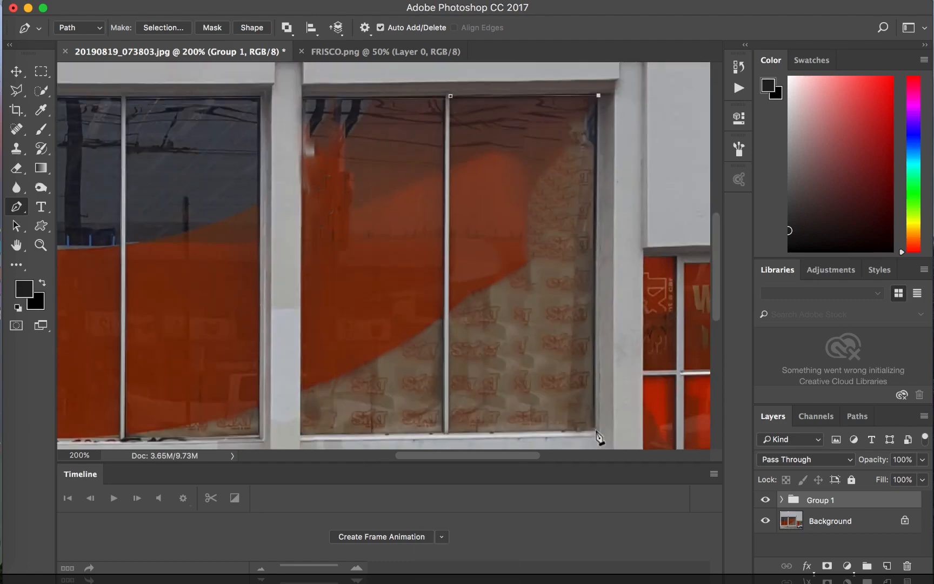
pyautogui.click(449, 432)
pyautogui.scroll(2, 449, 432)
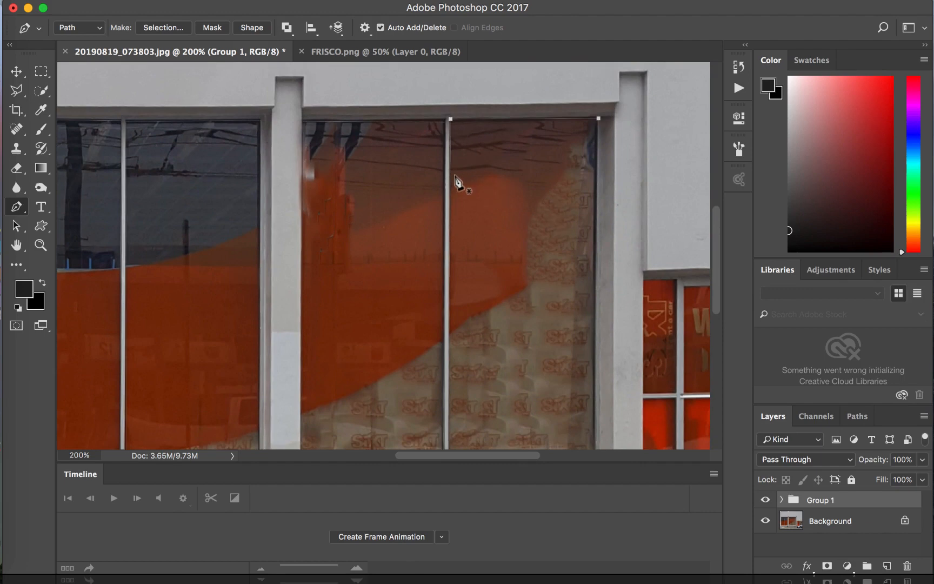
pyautogui.click(450, 120)
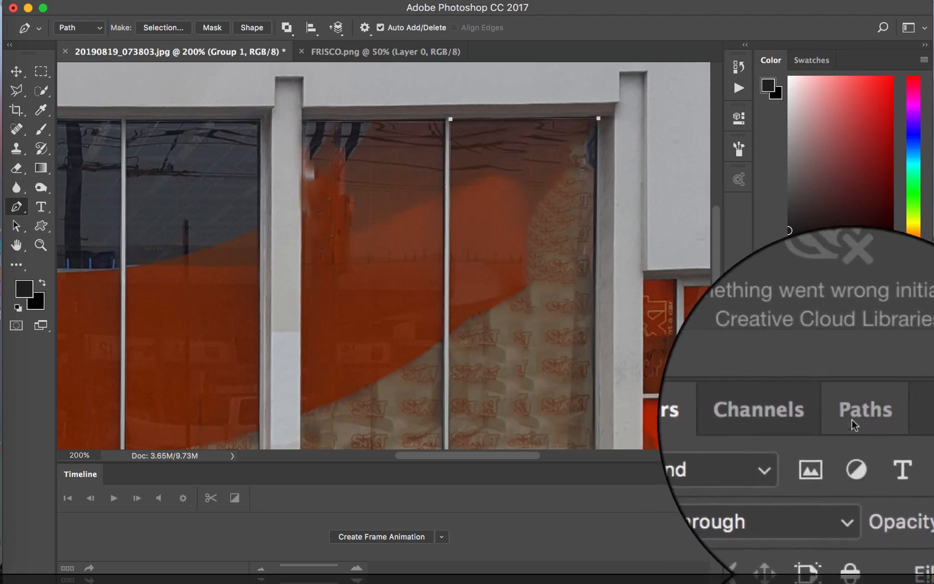
# Step: Load the entire Work Path as a selection so that all four window panes are selected
pyautogui.click(852, 419)
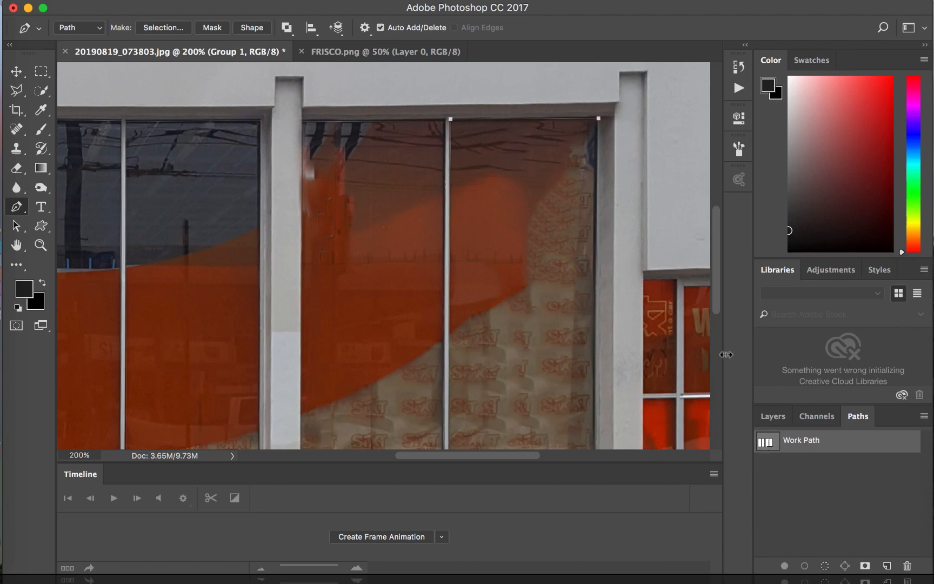
pyautogui.click(825, 565)
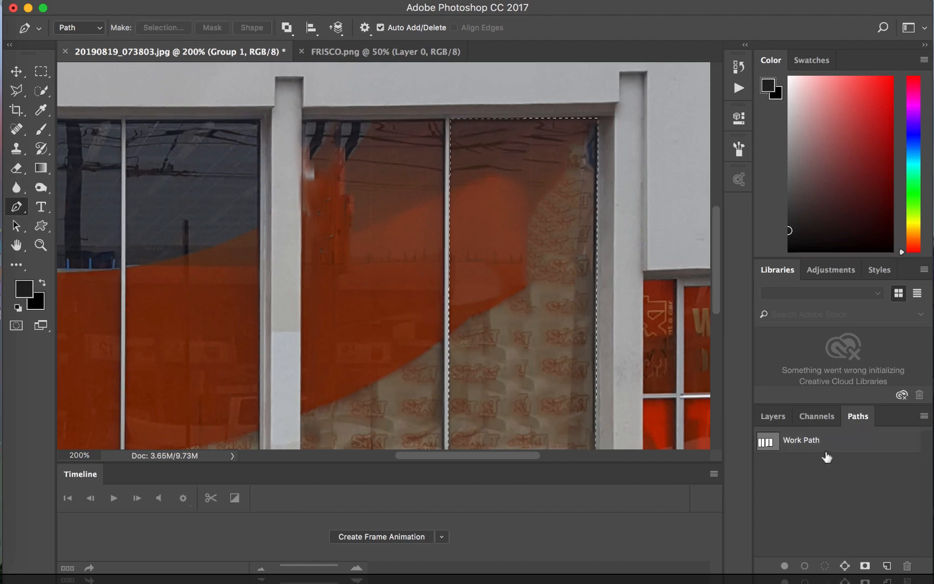
pyautogui.press('super+d')
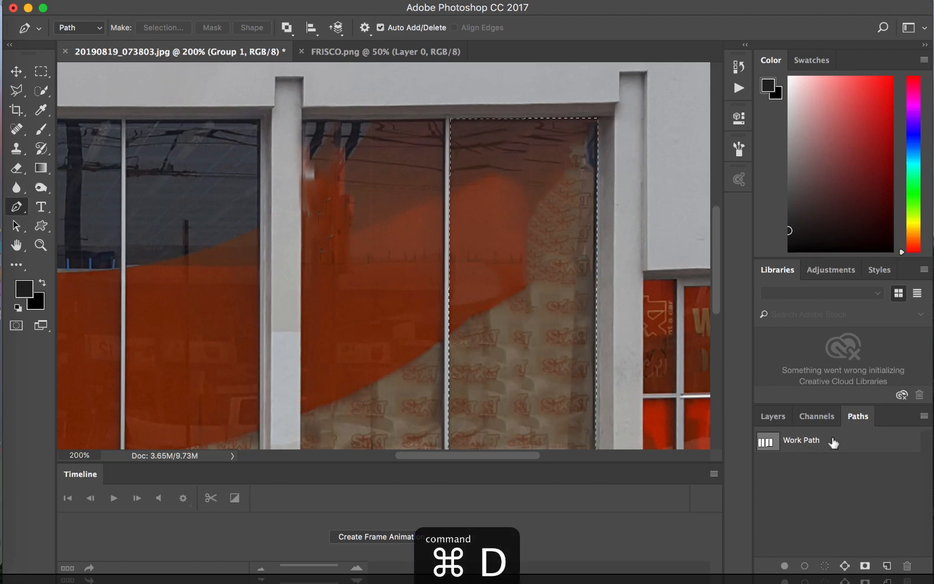
pyautogui.keyDown('super'); pyautogui.click(769, 444); pyautogui.keyUp('super')
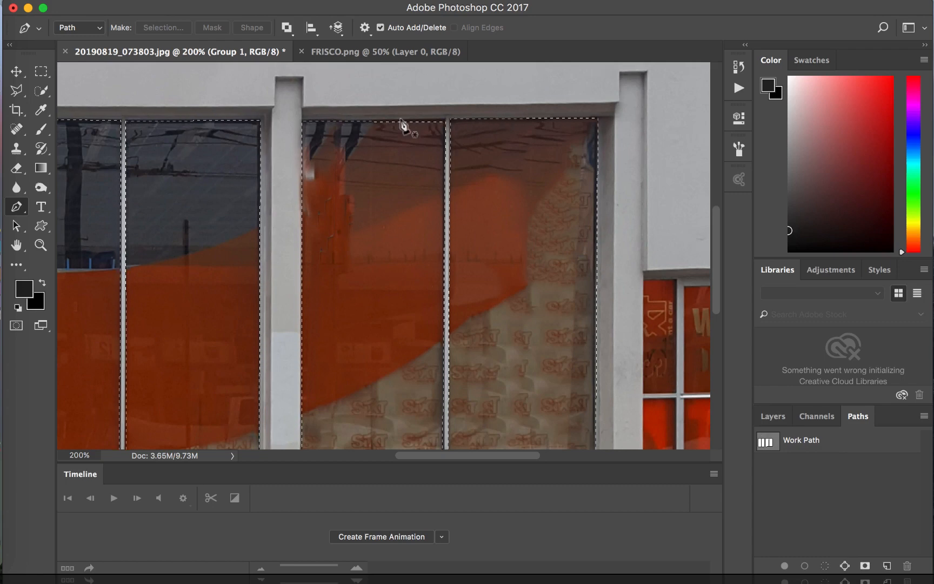
pyautogui.hscroll(-5, 415, 244)
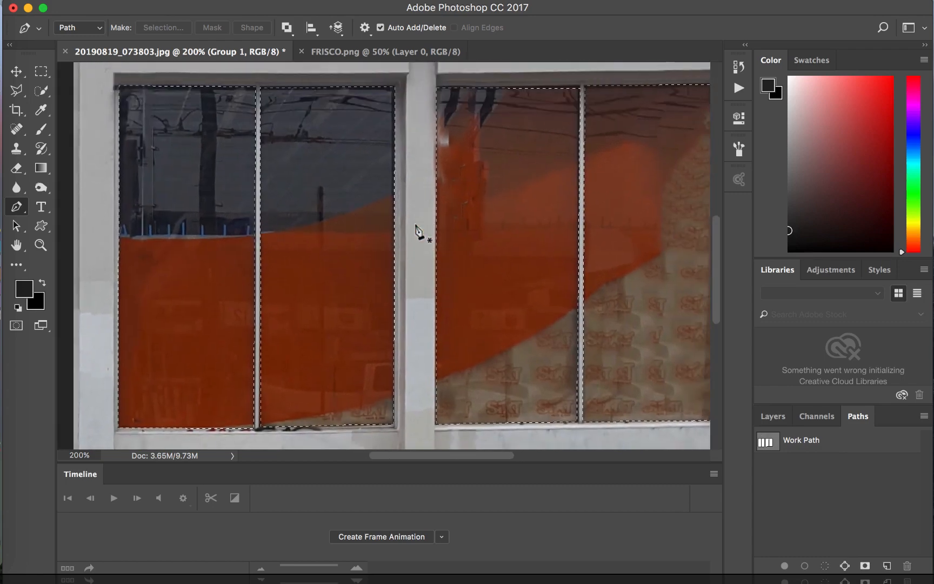
# Step: Add a layer mask to Group 1 from the window pane selection
pyautogui.click(769, 414)
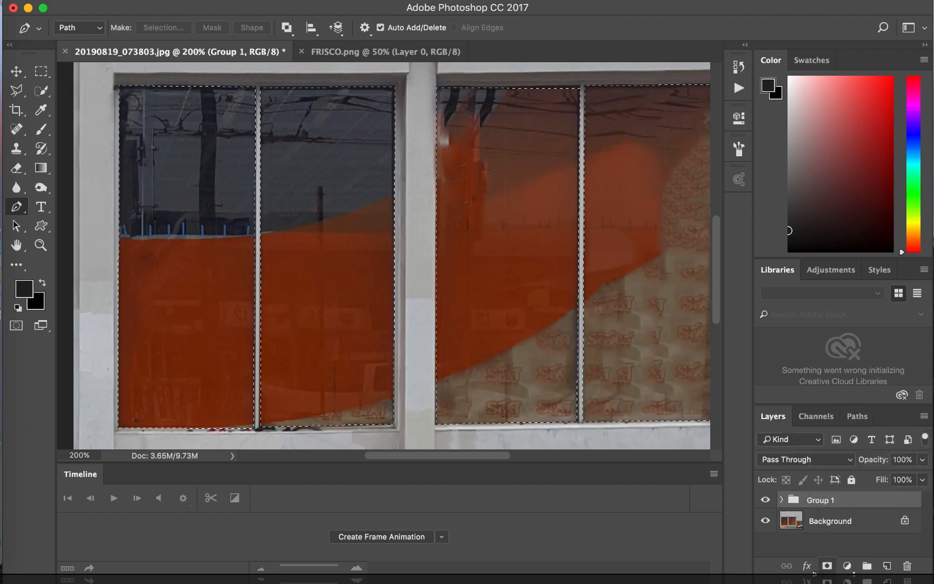
pyautogui.click(827, 566)
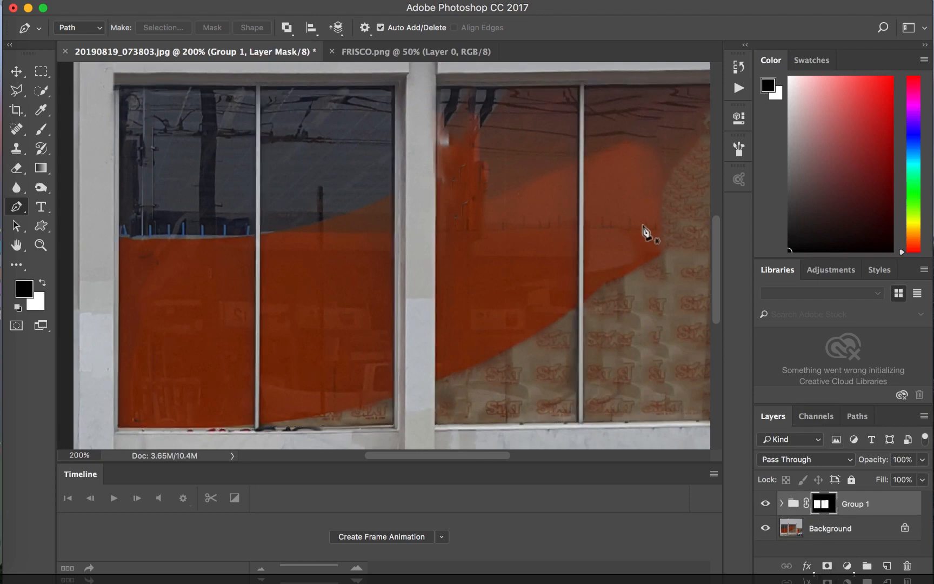
pyautogui.scroll(-5, 643, 227)
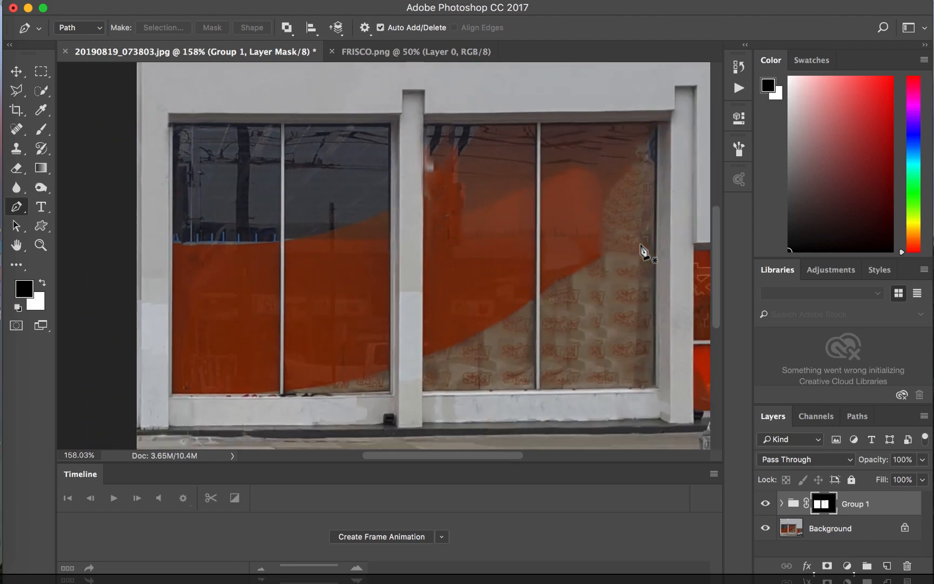
pyautogui.scroll(-2, 628, 307)
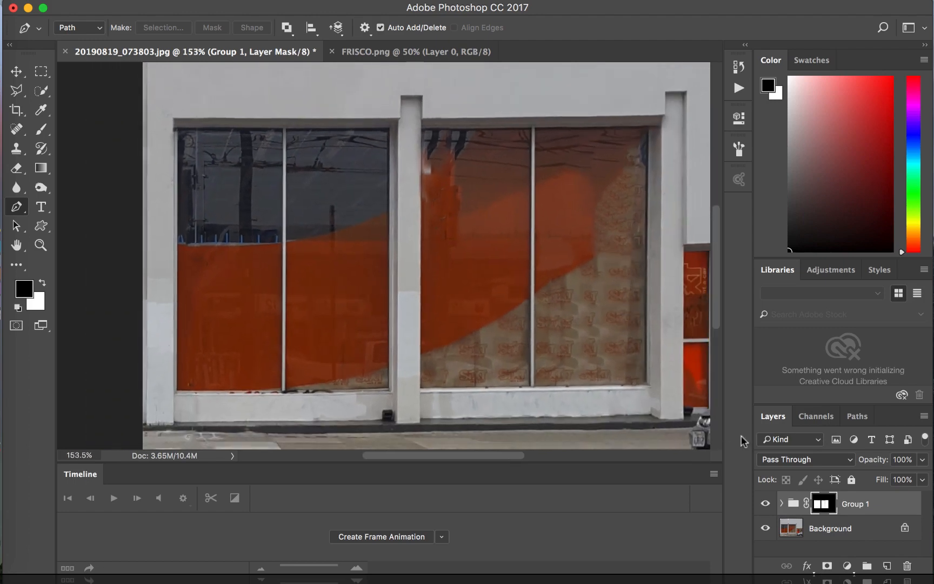
# Step: Expand Group 1 and copy the artwork from FRISCO.png into the storefront document, inside the group above Layer 2
pyautogui.click(781, 504)
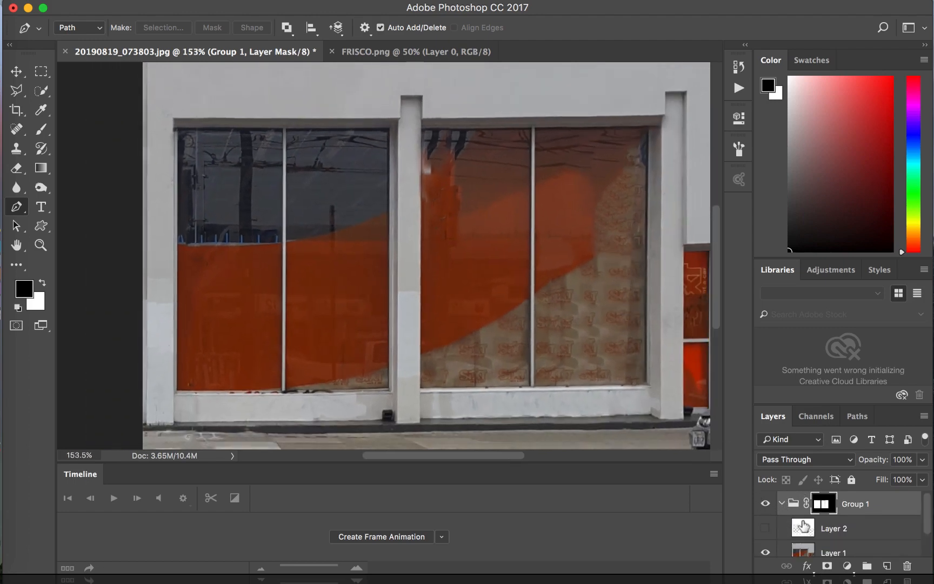
pyautogui.scroll(-3, 801, 521)
pyautogui.scroll(3, 801, 520)
pyautogui.click(392, 50)
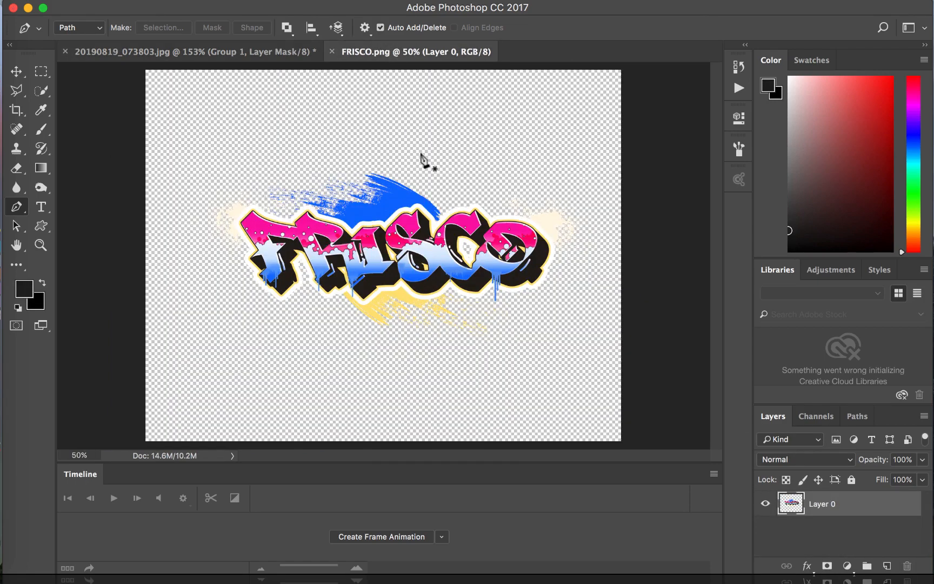
pyautogui.press('v')
pyautogui.moveTo(380, 211); pyautogui.dragTo(228, 53)
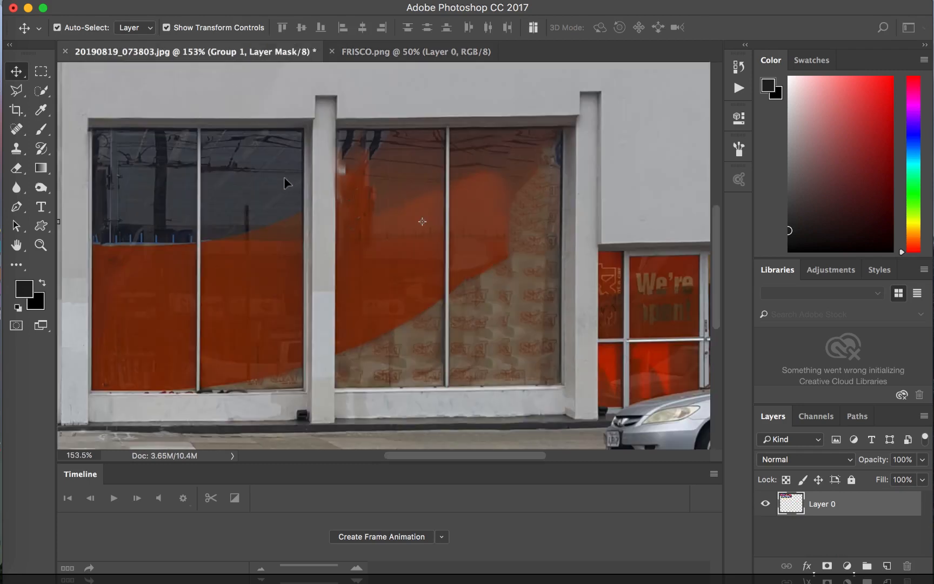
pyautogui.moveTo(284, 177); pyautogui.dragTo(284, 177)
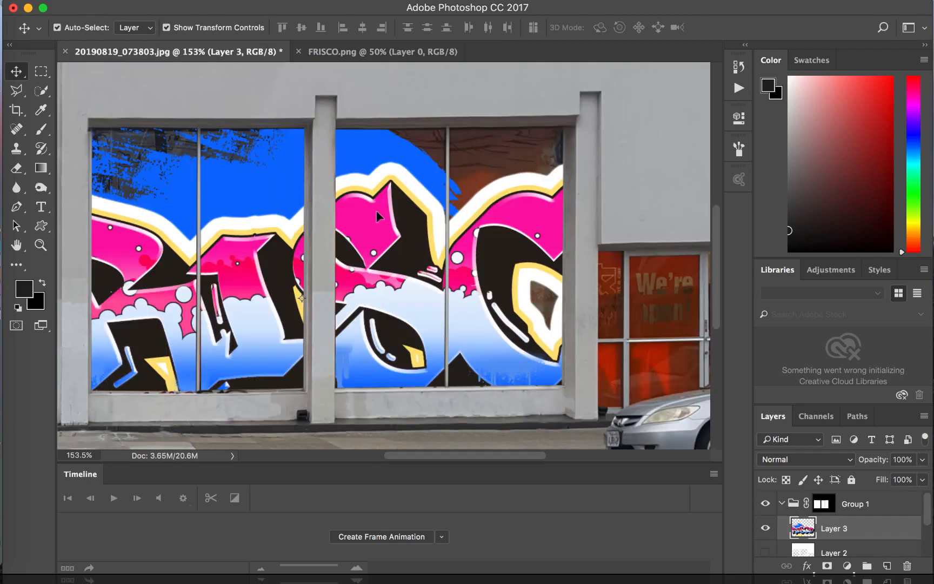
# Step: Move the FRISCO artwork to the right and upward so the start of the lettering falls within the windows
pyautogui.moveTo(377, 216); pyautogui.dragTo(408, 193)
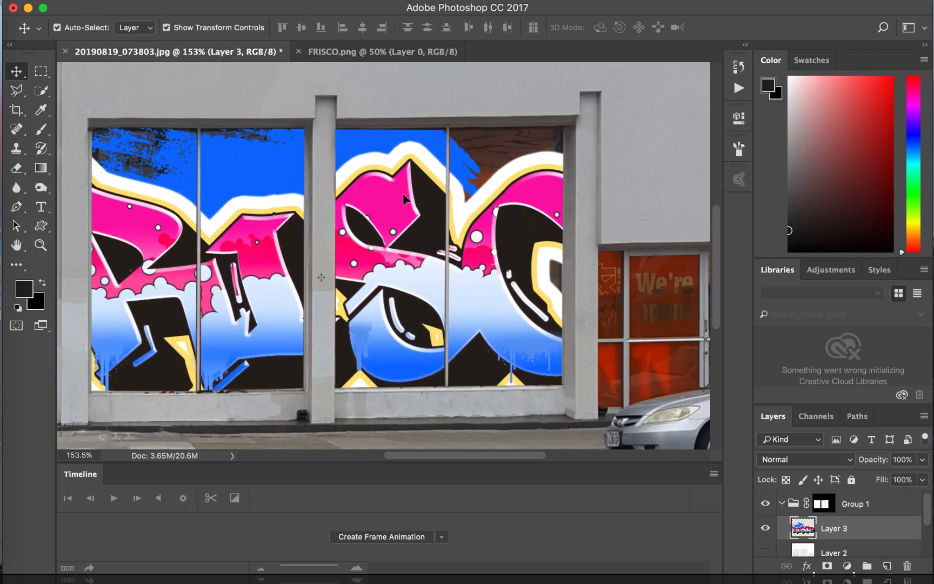
pyautogui.press('z')
pyautogui.moveTo(415, 83); pyautogui.dragTo(407, 108)
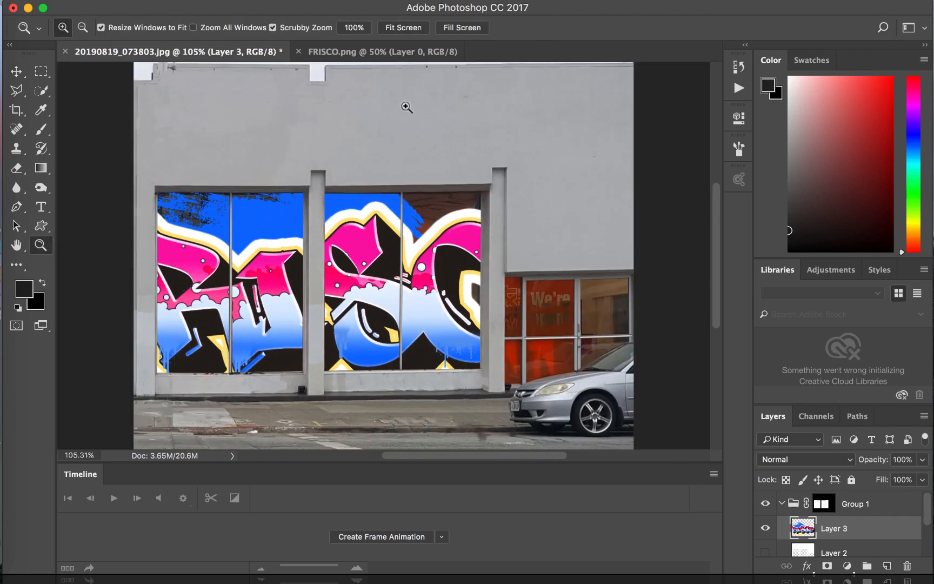
pyautogui.press('v')
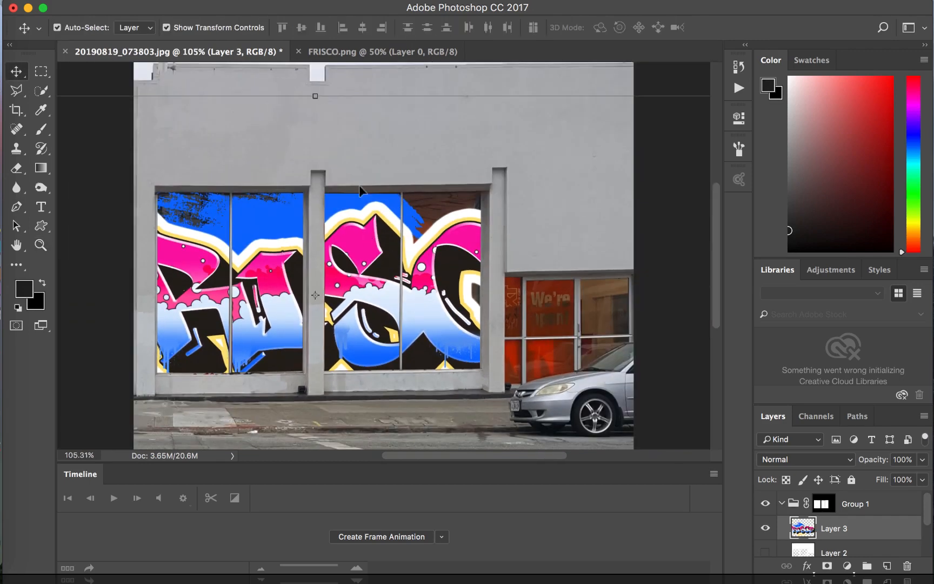
pyautogui.moveTo(371, 263); pyautogui.dragTo(478, 216)
# Step: Scale the FRISCO artwork down to 42.67% and reposition it so the whole lettering sits across the four window panes
pyautogui.press('z')
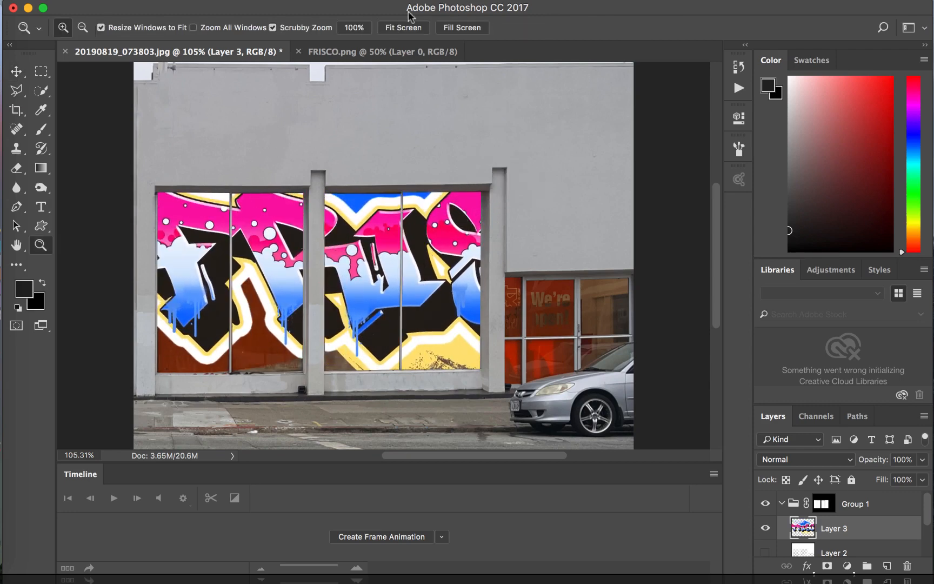
pyautogui.keyDown('alt'); pyautogui.click(434, 176); pyautogui.keyUp('alt')
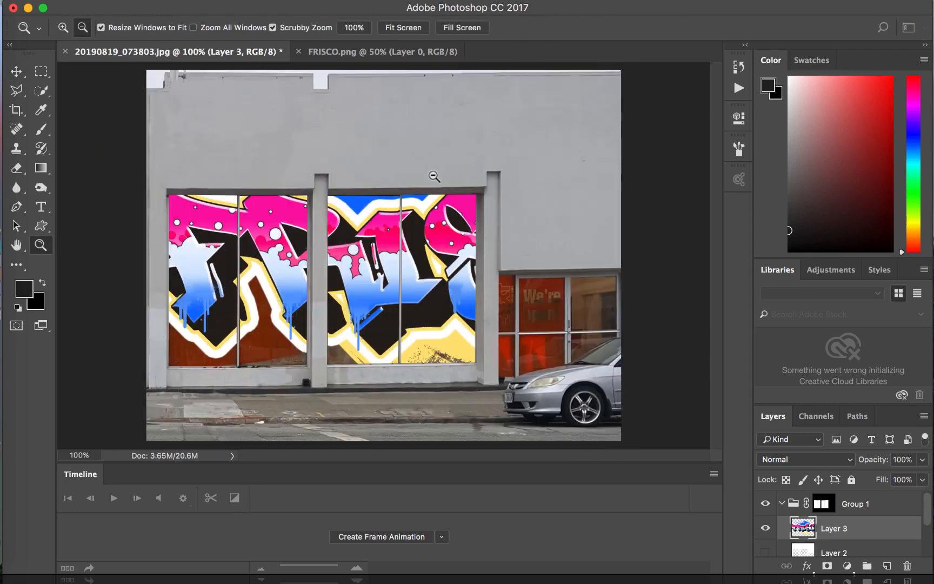
pyautogui.keyDown('alt'); pyautogui.click(397, 258); pyautogui.keyUp('alt')
pyautogui.press('v')
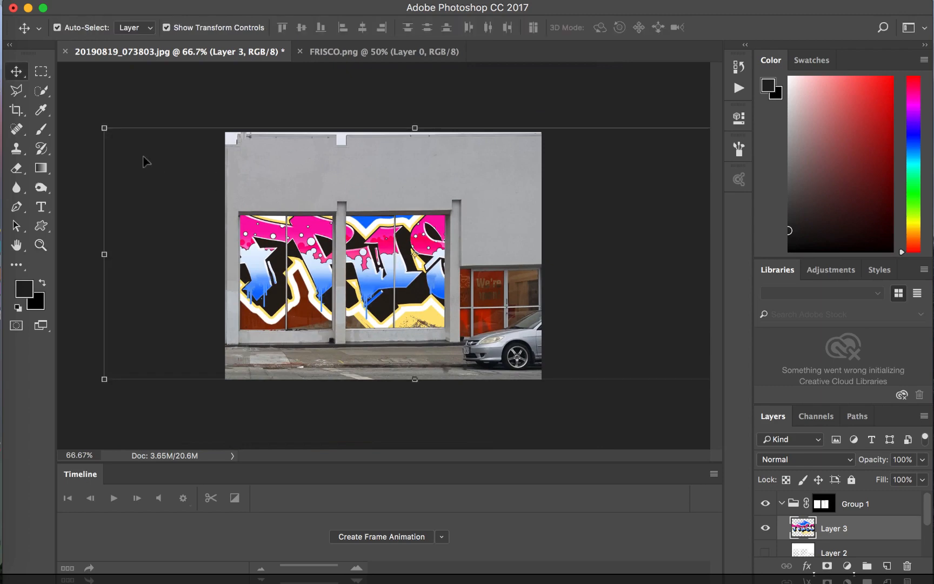
pyautogui.moveTo(102, 129); pyautogui.dragTo(216, 199)
pyautogui.moveTo(414, 253); pyautogui.dragTo(349, 259)
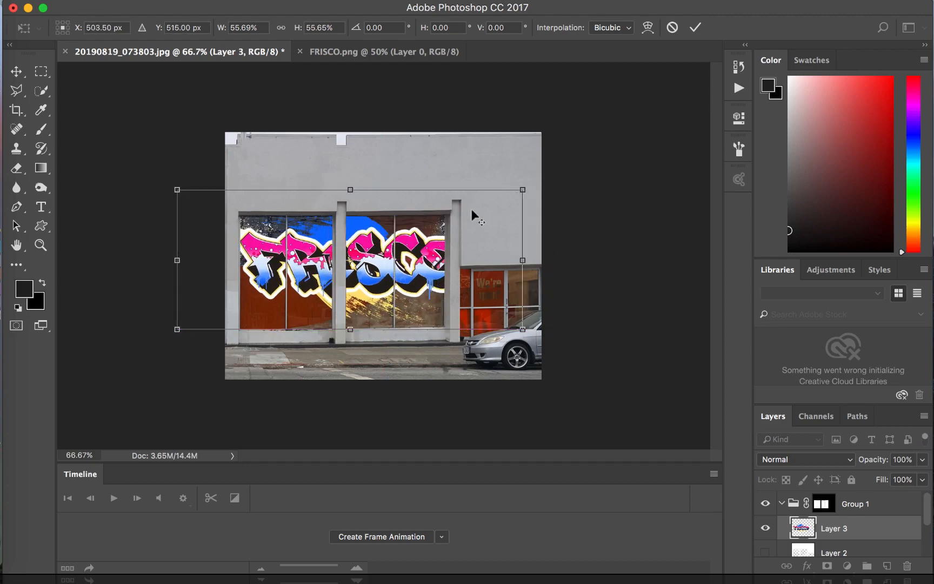
pyautogui.moveTo(525, 187); pyautogui.dragTo(483, 205)
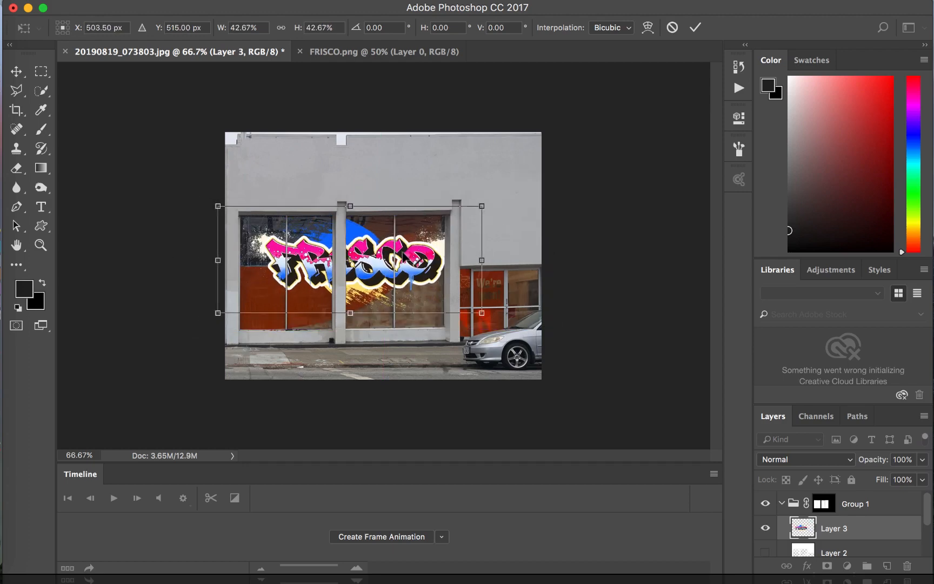
pyautogui.moveTo(433, 234); pyautogui.dragTo(418, 230)
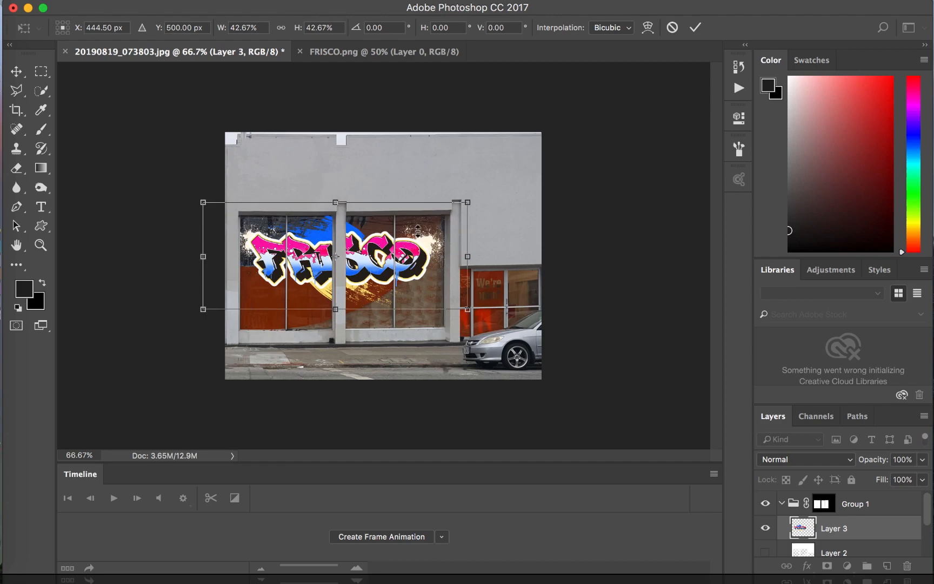
pyautogui.click(695, 26)
# Step: Move the hidden reflections layer, Layer 2, above the artwork on Layer 3 inside Group 1
pyautogui.press('z')
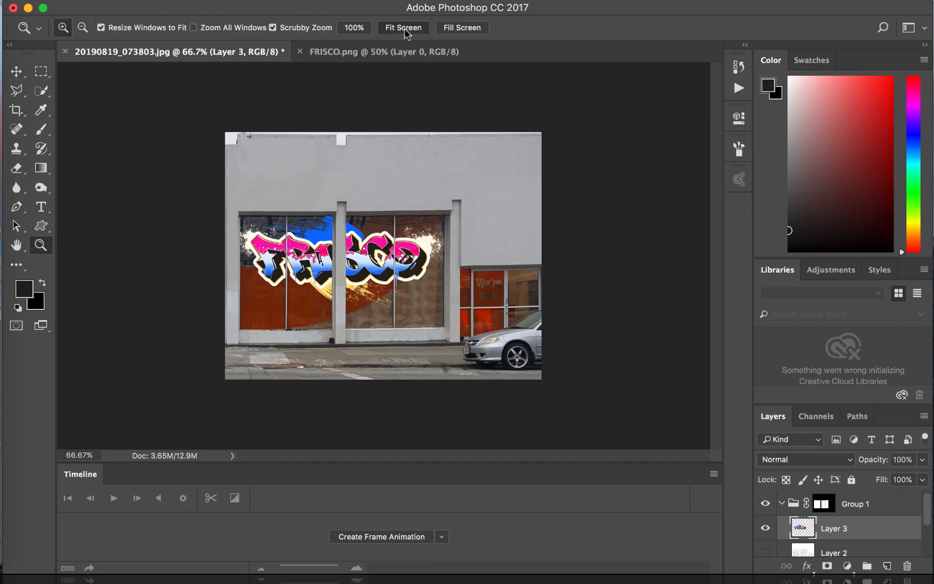
pyautogui.click(404, 28)
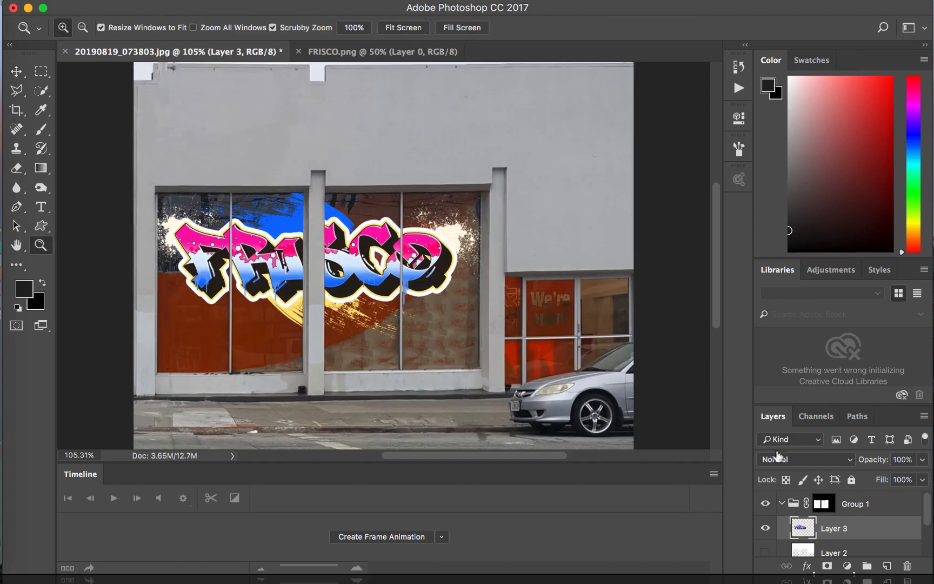
pyautogui.moveTo(814, 552); pyautogui.dragTo(828, 520)
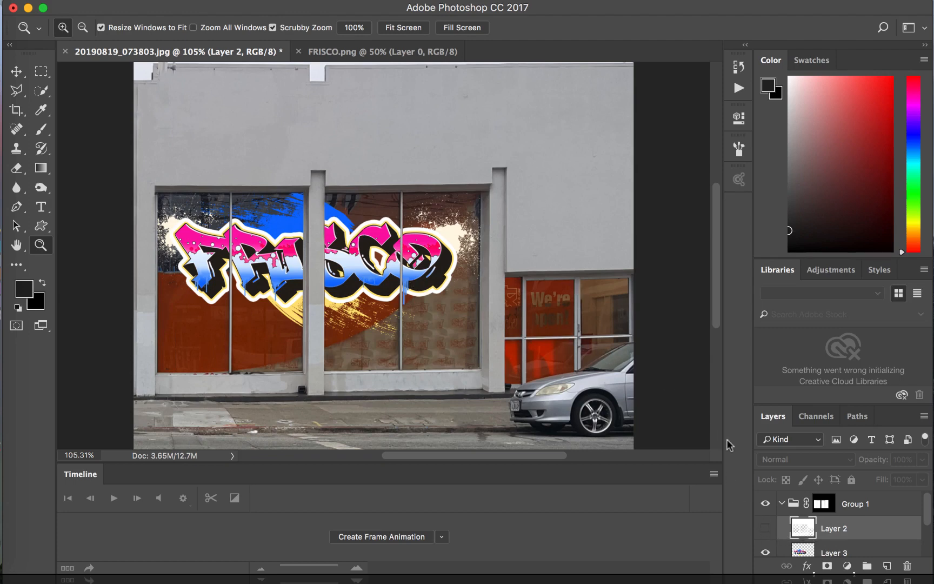
pyautogui.scroll(-3, 827, 481)
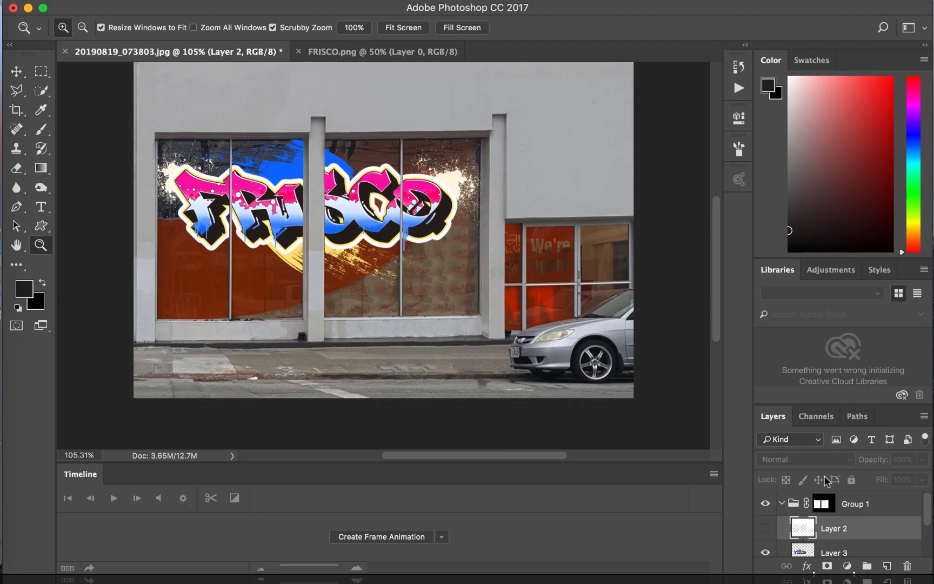
pyautogui.doubleClick(866, 557)
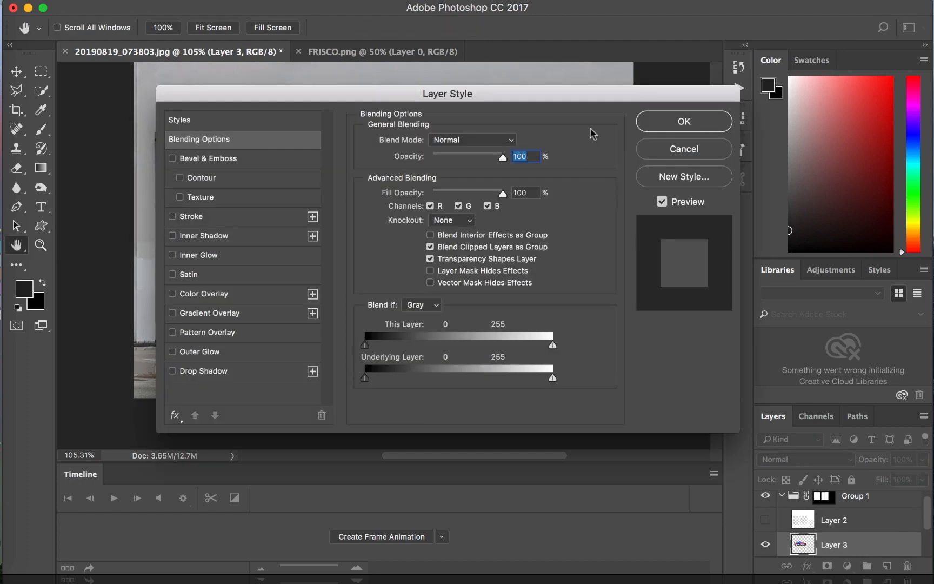
pyautogui.moveTo(570, 96); pyautogui.dragTo(794, 58)
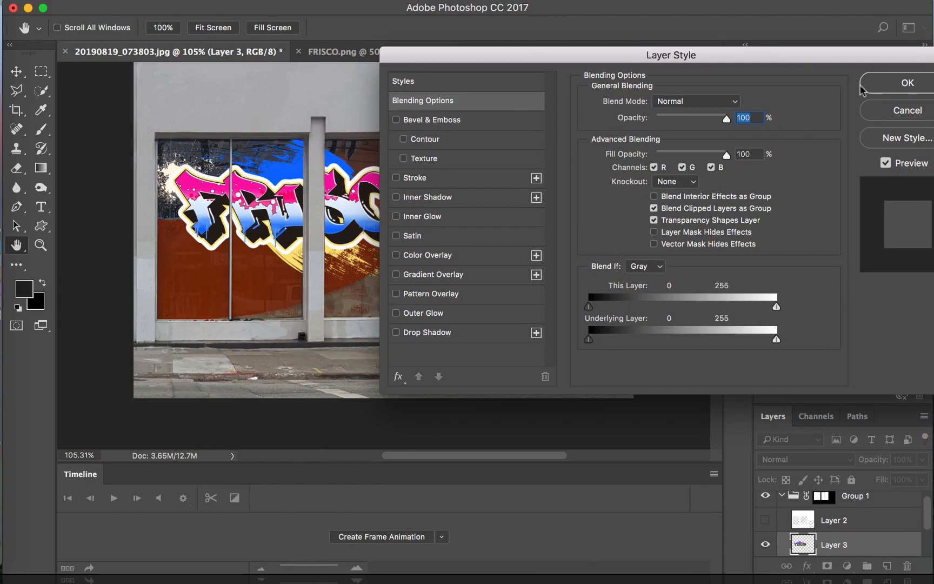
pyautogui.click(897, 110)
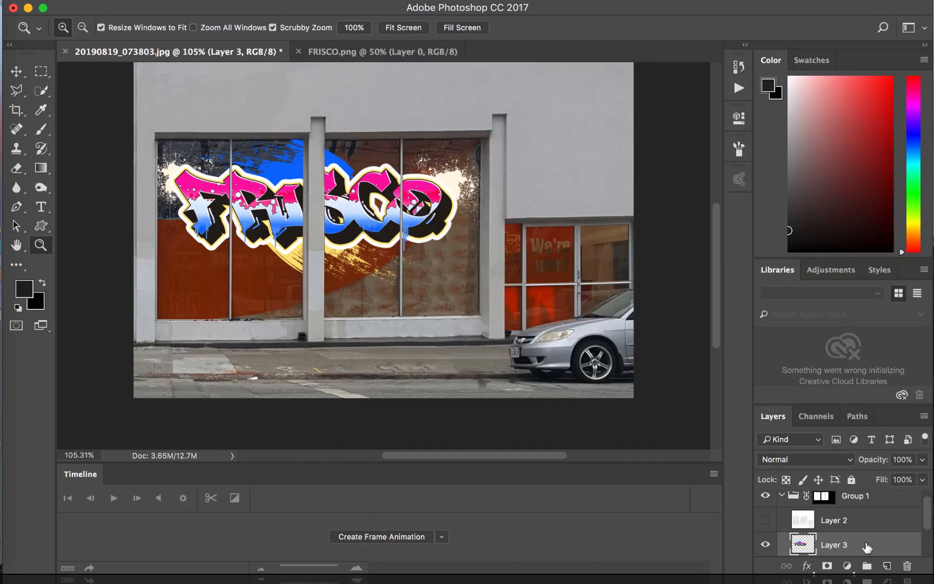
# Step: Try blending Layer 3 with Blend If, splitting the underlying layer's dark threshold to 17/40 and lowering its light threshold to 227
pyautogui.doubleClick(875, 547)
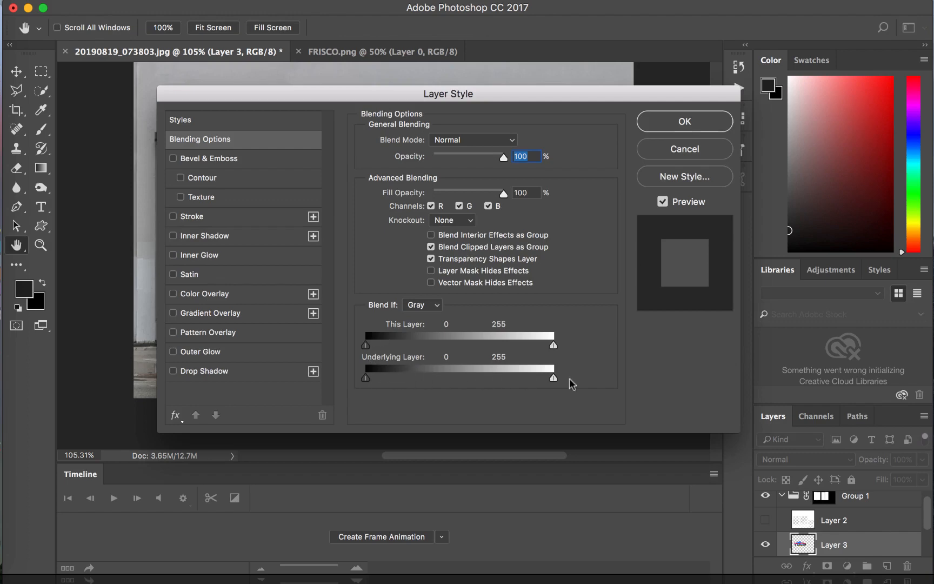
pyautogui.moveTo(503, 94); pyautogui.dragTo(705, 47)
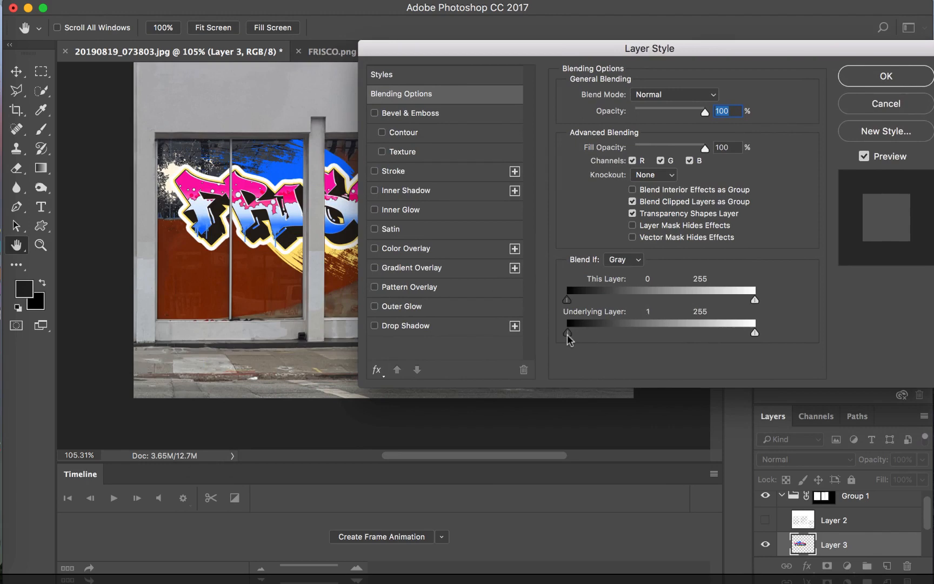
pyautogui.moveTo(567, 334); pyautogui.dragTo(597, 334)
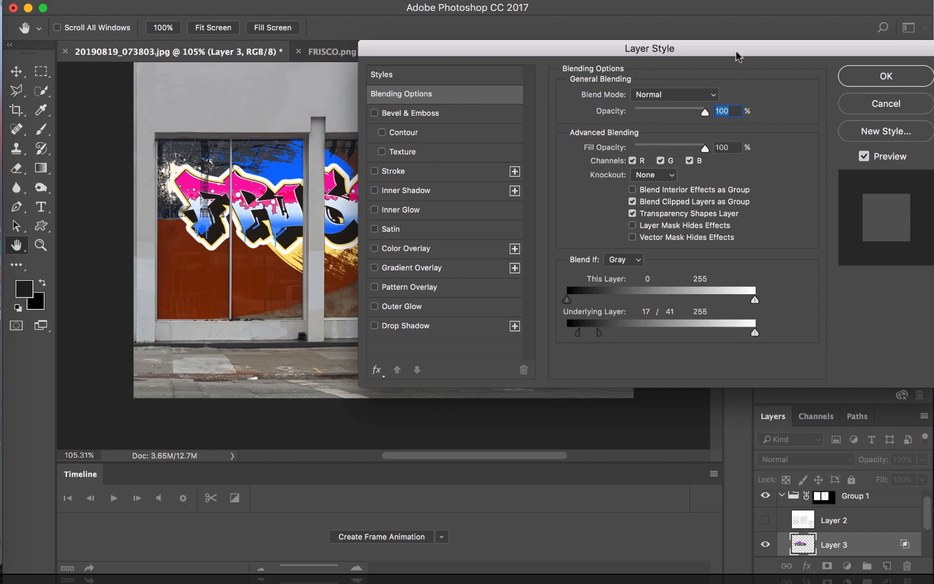
pyautogui.moveTo(738, 56); pyautogui.dragTo(853, 41)
pyautogui.moveTo(716, 320); pyautogui.dragTo(828, 324)
pyautogui.moveTo(785, 315); pyautogui.dragTo(716, 317)
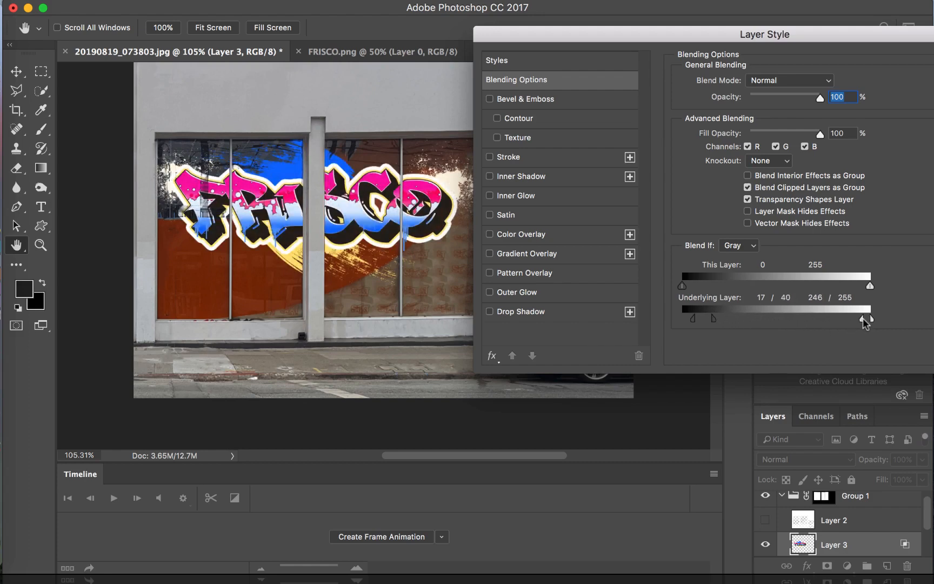
pyautogui.moveTo(861, 318); pyautogui.dragTo(848, 339)
pyautogui.moveTo(895, 34); pyautogui.dragTo(834, 41)
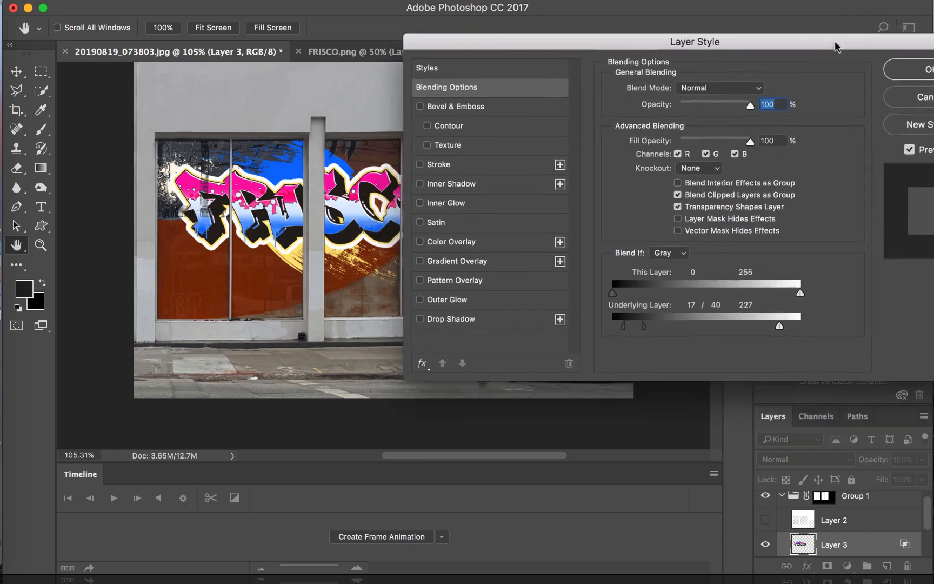
pyautogui.moveTo(647, 326); pyautogui.dragTo(556, 328)
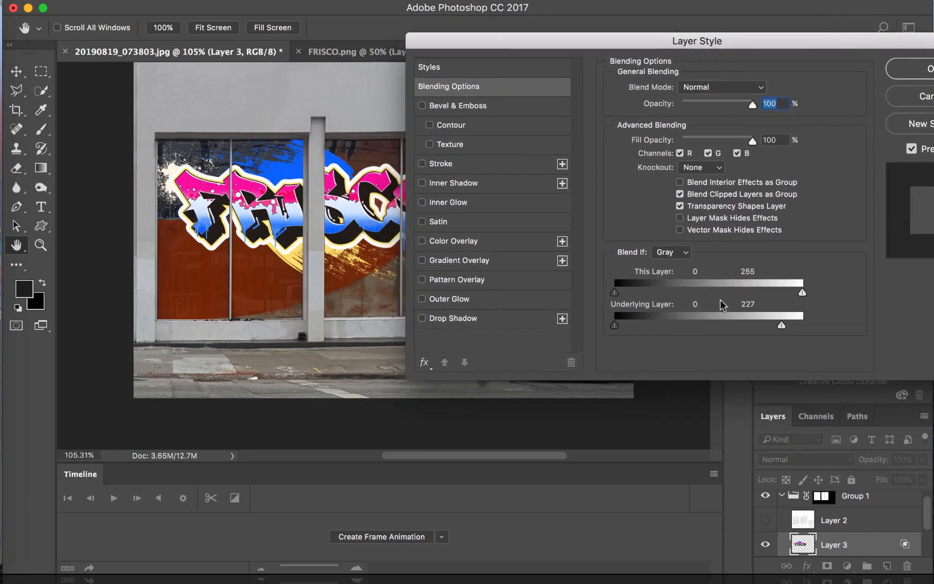
pyautogui.click(922, 100)
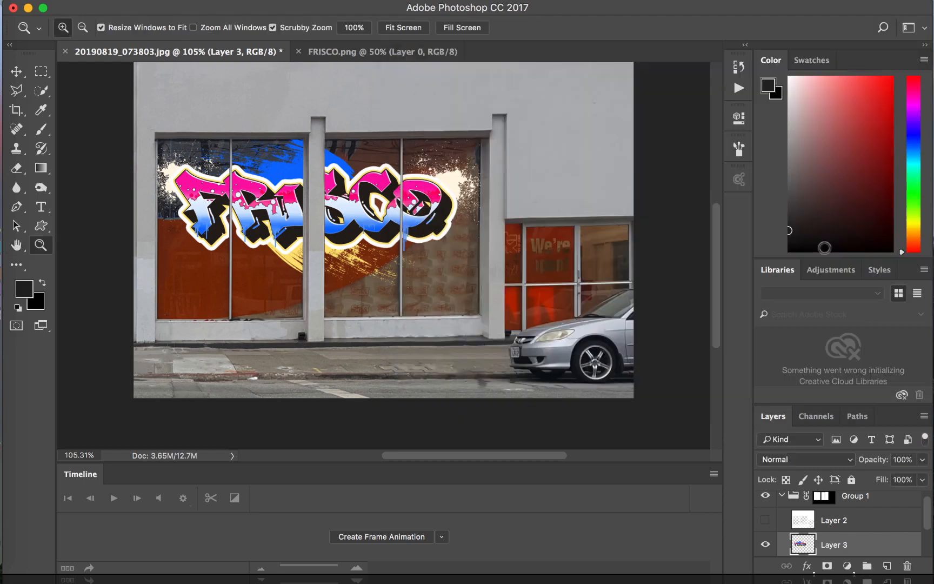
# Step: Show Layer 2 and toggle its visibility to compare the artwork with and without the reflections, leaving it shown
pyautogui.click(765, 522)
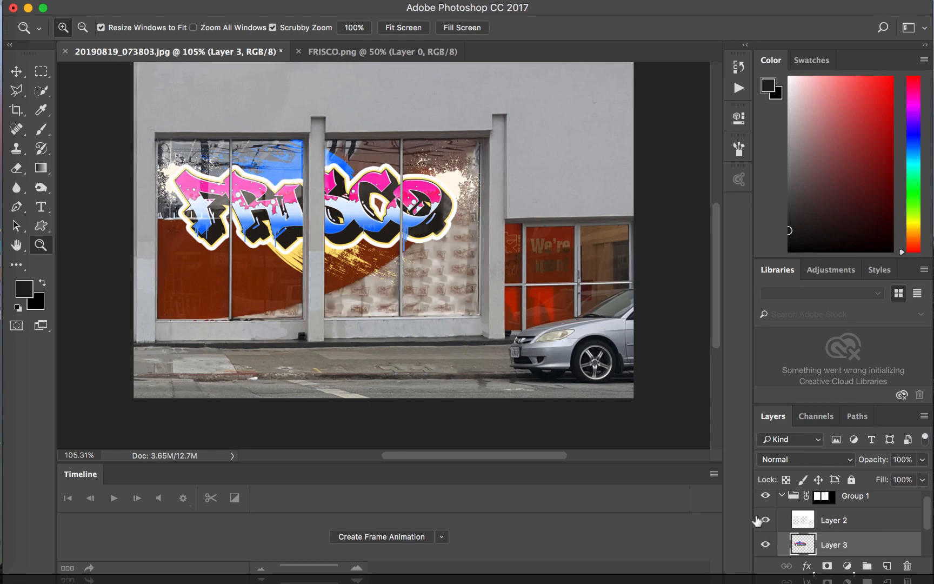
pyautogui.click(765, 520)
pyautogui.click(758, 523)
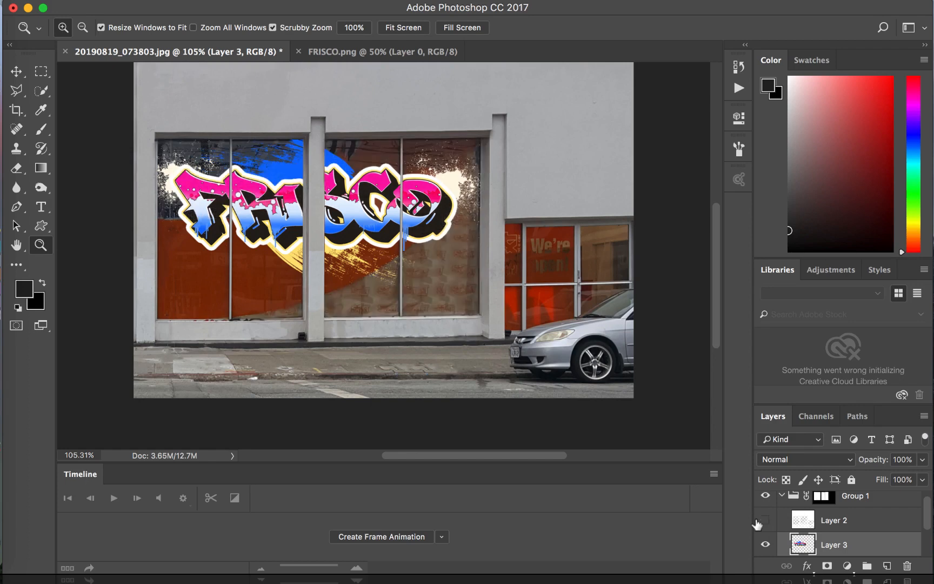
pyautogui.click(764, 522)
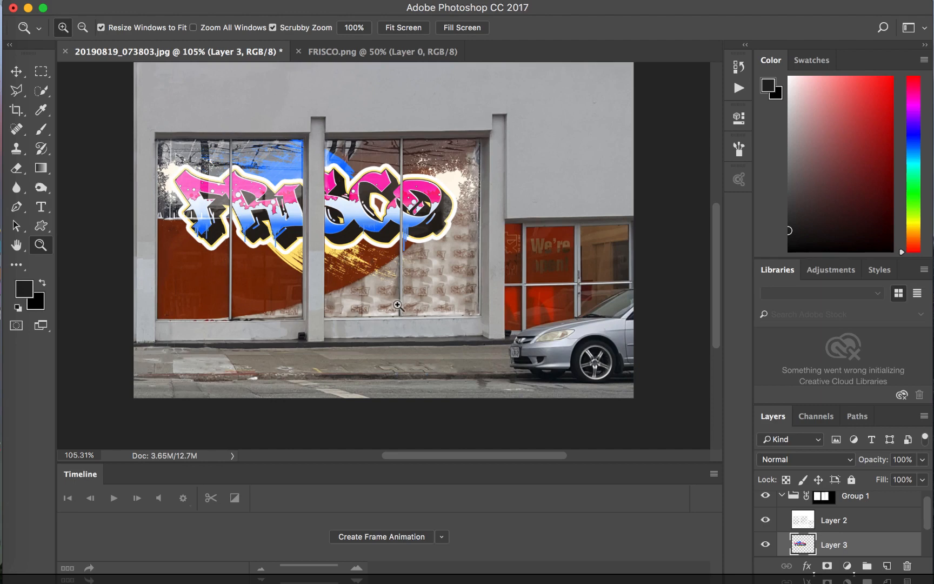
pyautogui.click(766, 520)
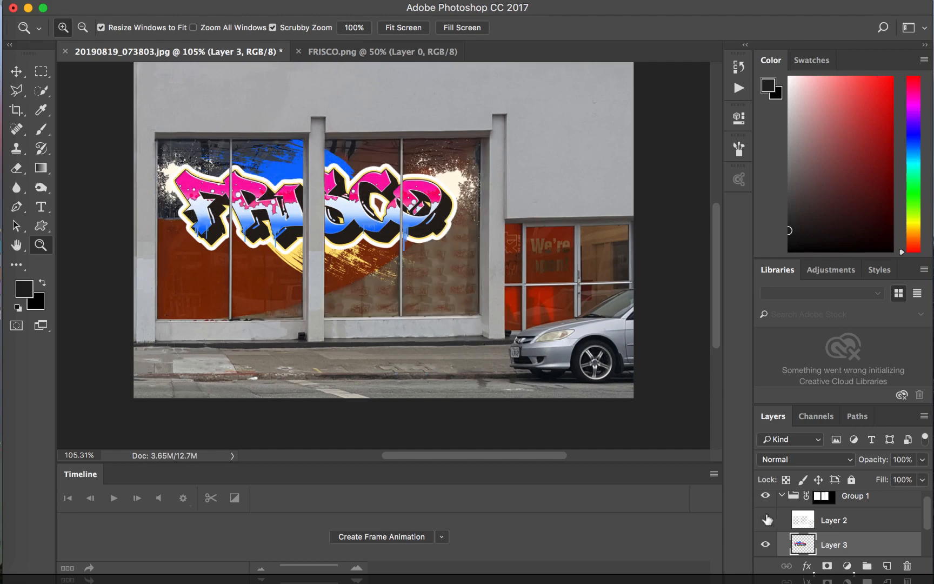
pyautogui.click(767, 520)
pyautogui.click(767, 520)
pyautogui.click(766, 520)
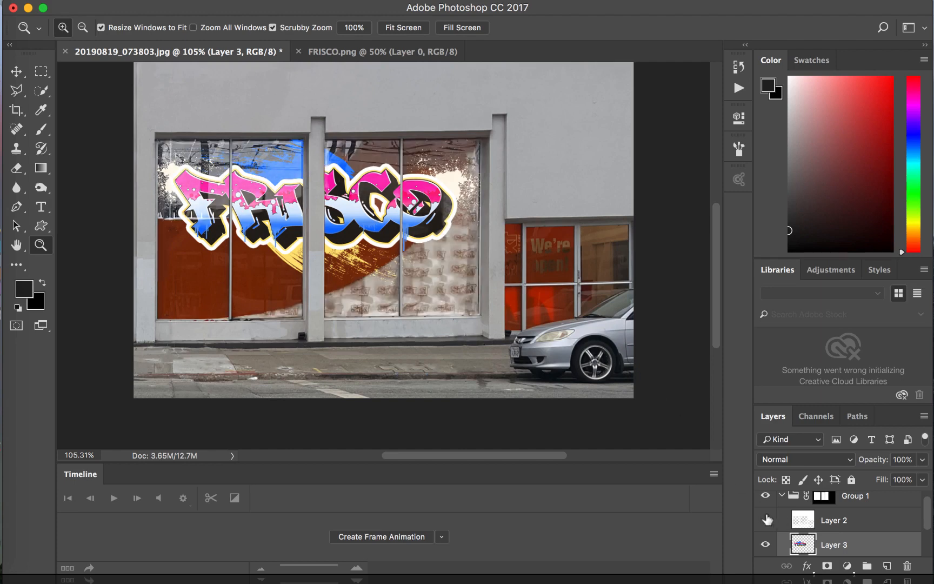
pyautogui.click(766, 520)
pyautogui.click(767, 520)
# Step: Collapse Group 1 and toggle its visibility to compare the last letters in close-up with the original window reflections
pyautogui.click(429, 198)
pyautogui.click(464, 203)
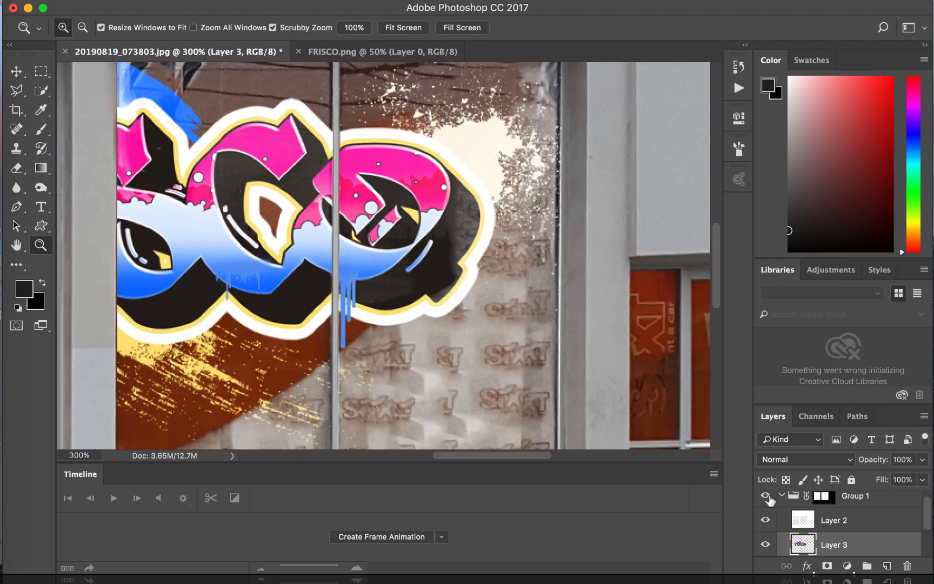
pyautogui.scroll(1, 783, 508)
pyautogui.click(781, 504)
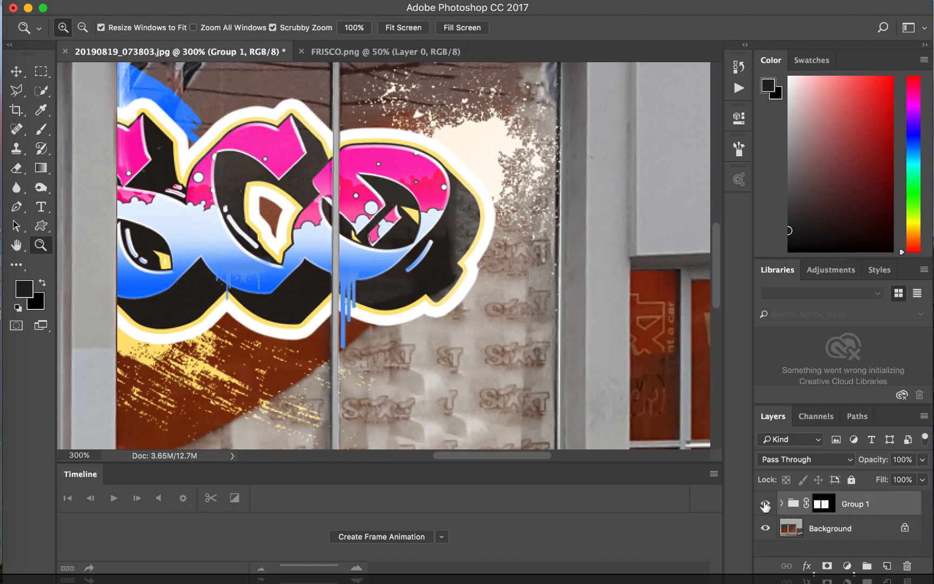
pyautogui.click(765, 505)
pyautogui.click(764, 505)
pyautogui.click(764, 504)
pyautogui.click(764, 504)
pyautogui.click(764, 505)
pyautogui.click(764, 504)
pyautogui.click(764, 504)
pyautogui.click(764, 504)
# Step: Compare the artwork around the central pillar with the original glass by hiding and showing Group 1
pyautogui.hscroll(-10, 472, 296)
pyautogui.scroll(3, 473, 296)
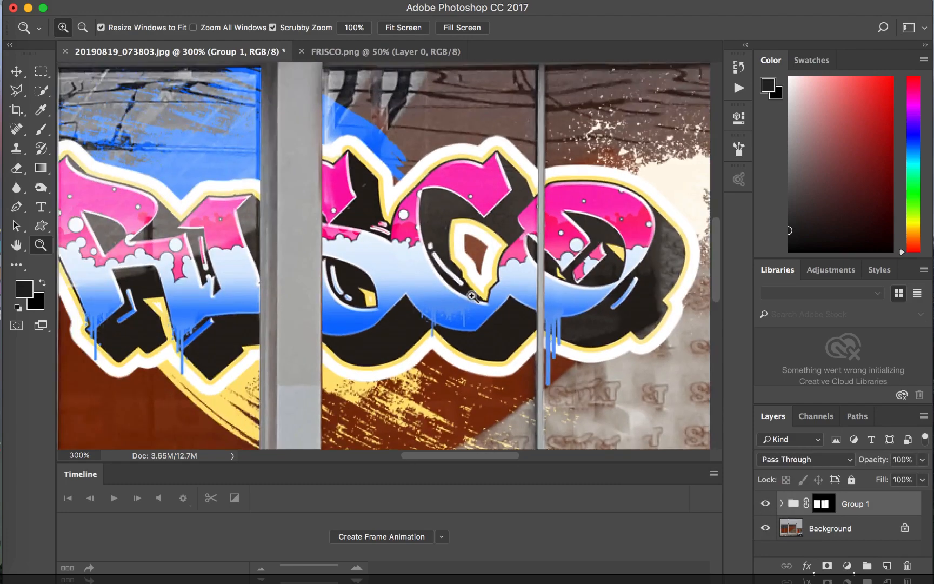
pyautogui.click(766, 504)
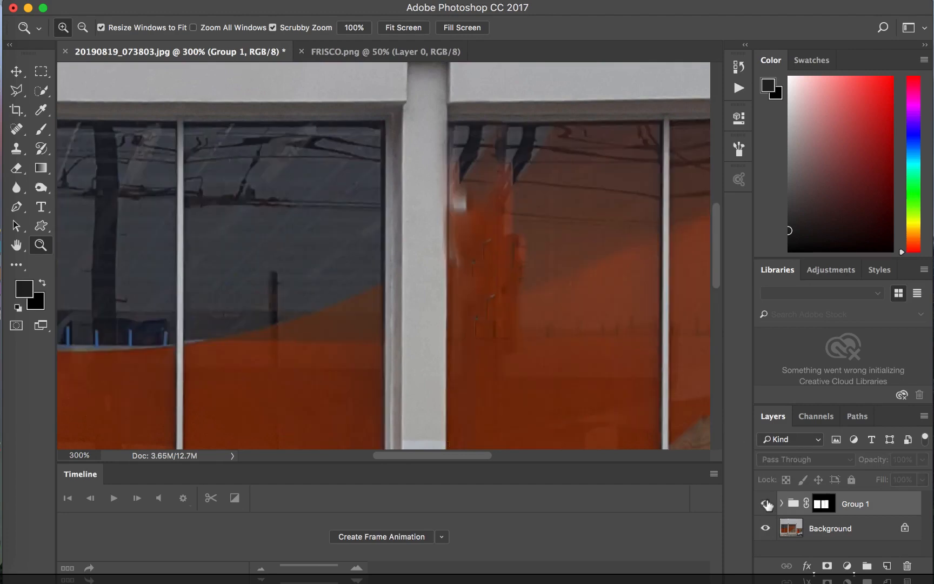
pyautogui.click(766, 503)
pyautogui.click(766, 504)
pyautogui.click(766, 503)
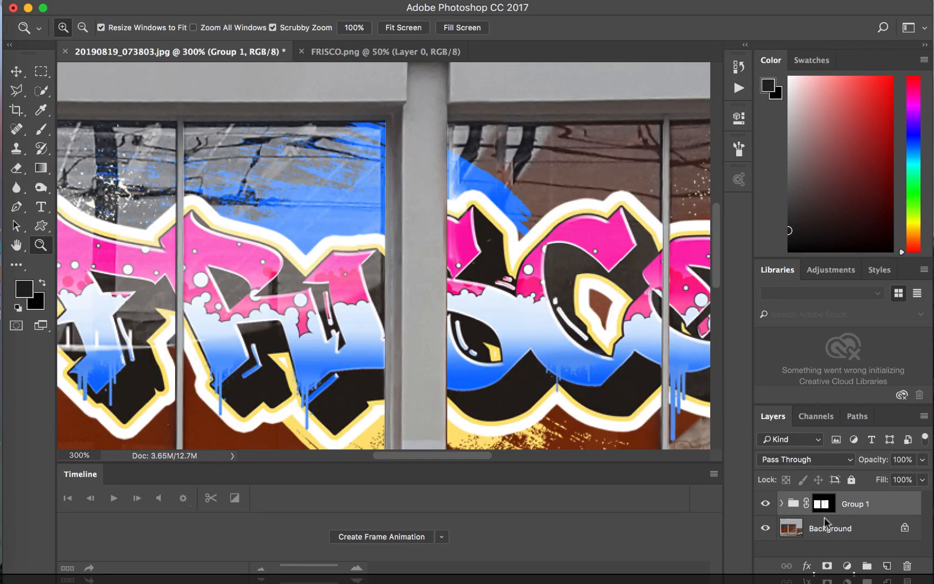
# Step: Expand Group 1 and lower the opacity of the reflections on Layer 2 to 39%
pyautogui.click(781, 504)
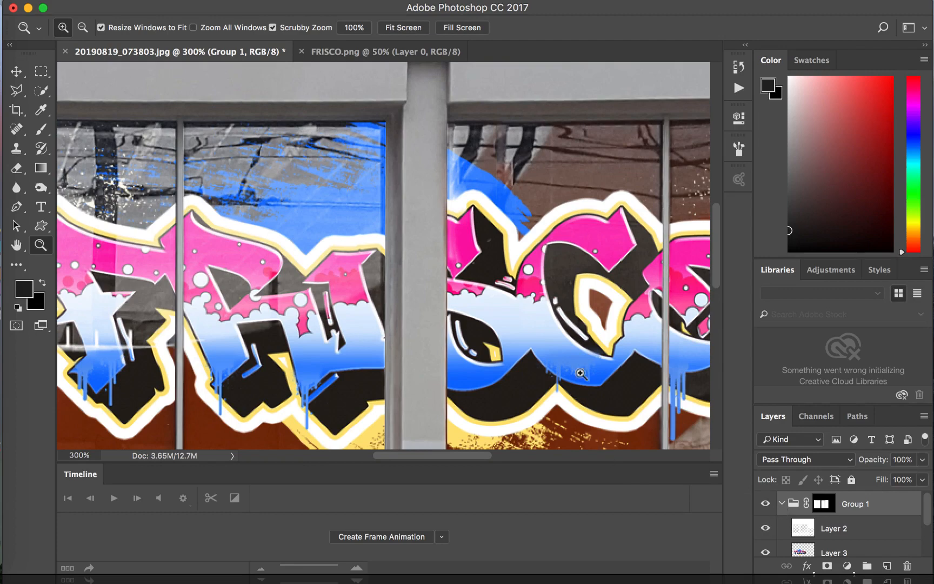
pyautogui.click(413, 28)
pyautogui.scroll(-2, 820, 541)
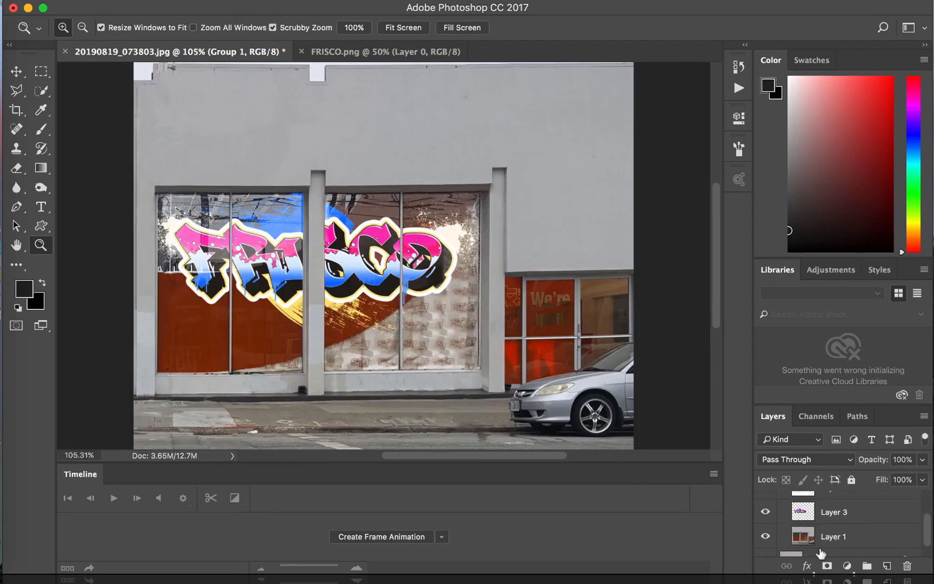
pyautogui.click(867, 509)
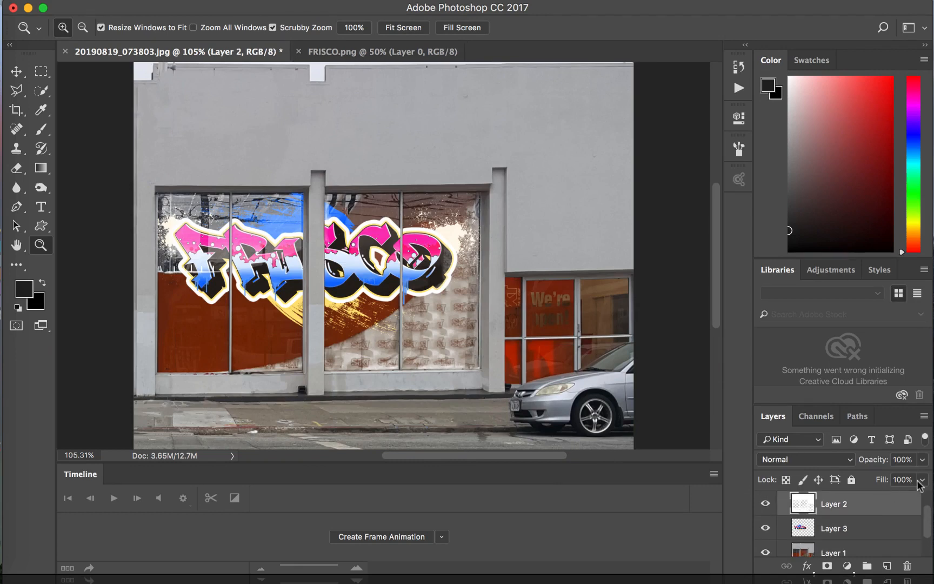
pyautogui.click(924, 461)
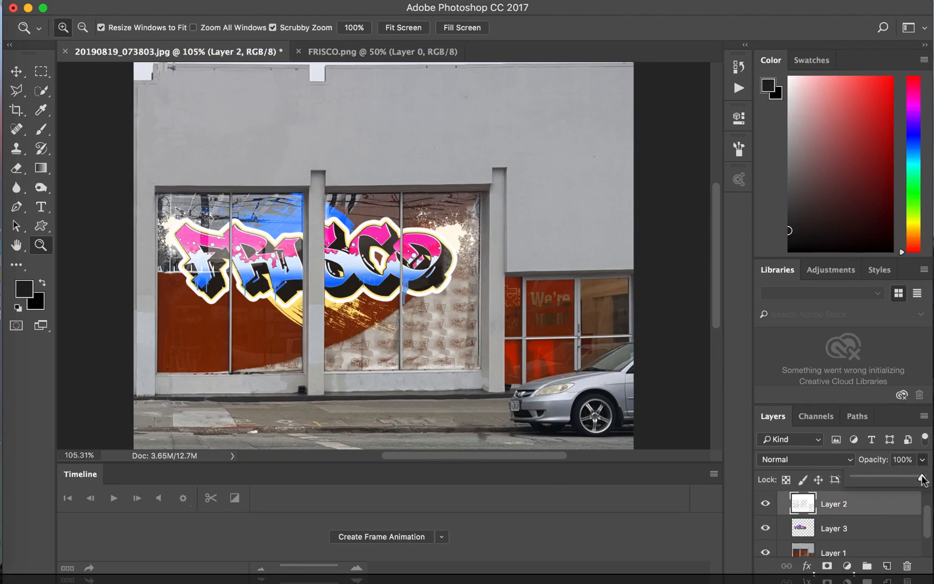
pyautogui.moveTo(923, 479); pyautogui.dragTo(878, 481)
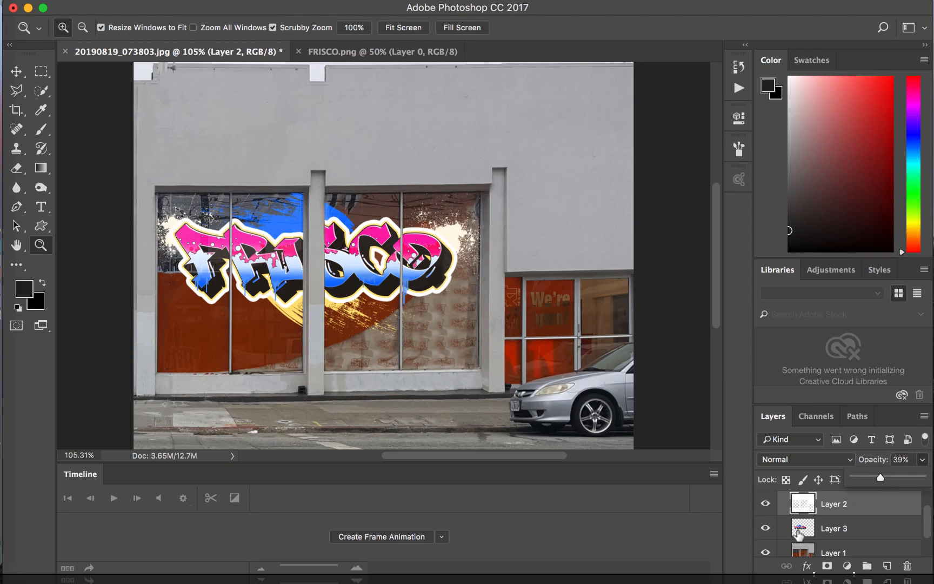
# Step: Move the FRISCO artwork on Layer 3 down and slightly to the right within the window panes
pyautogui.click(865, 529)
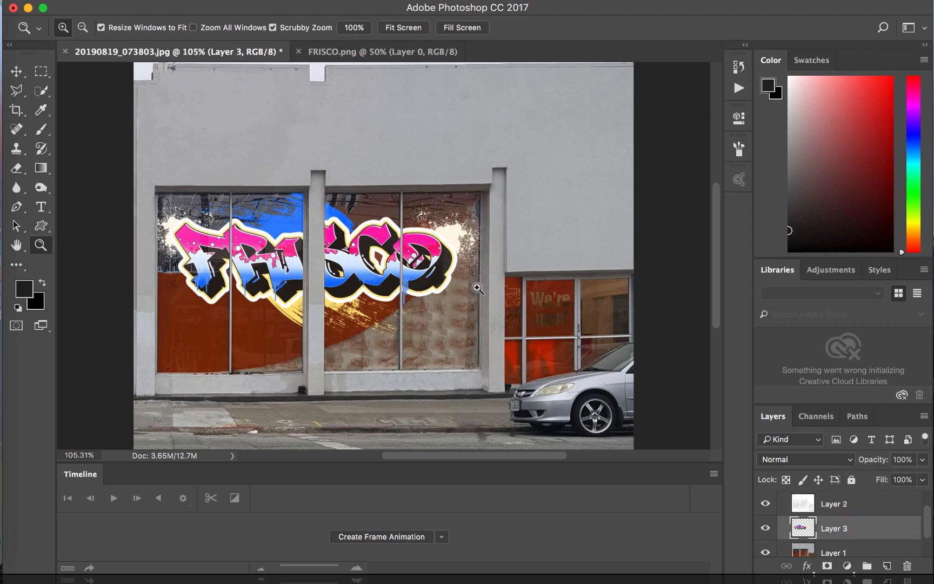
pyautogui.press('v')
pyautogui.click(380, 238)
pyautogui.press('super+z')
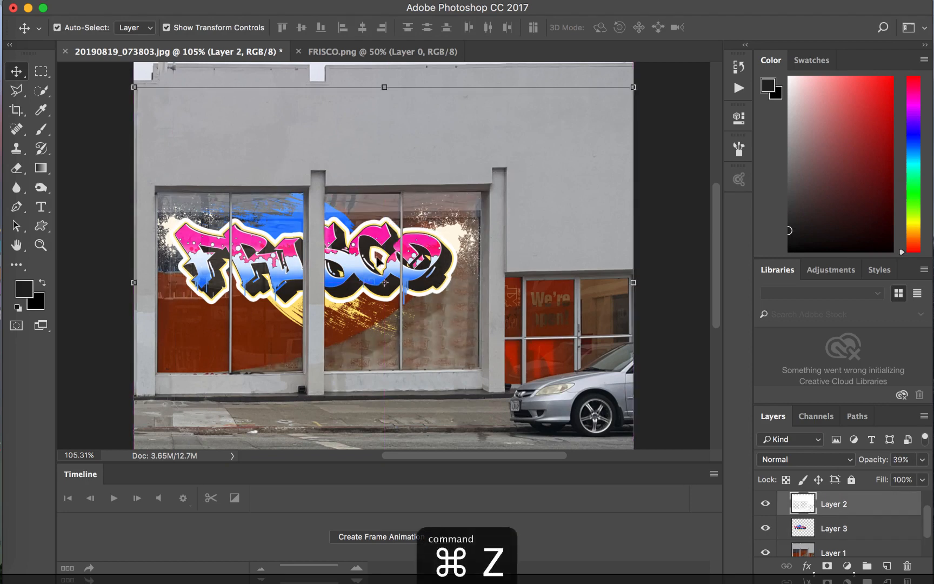
pyautogui.click(841, 536)
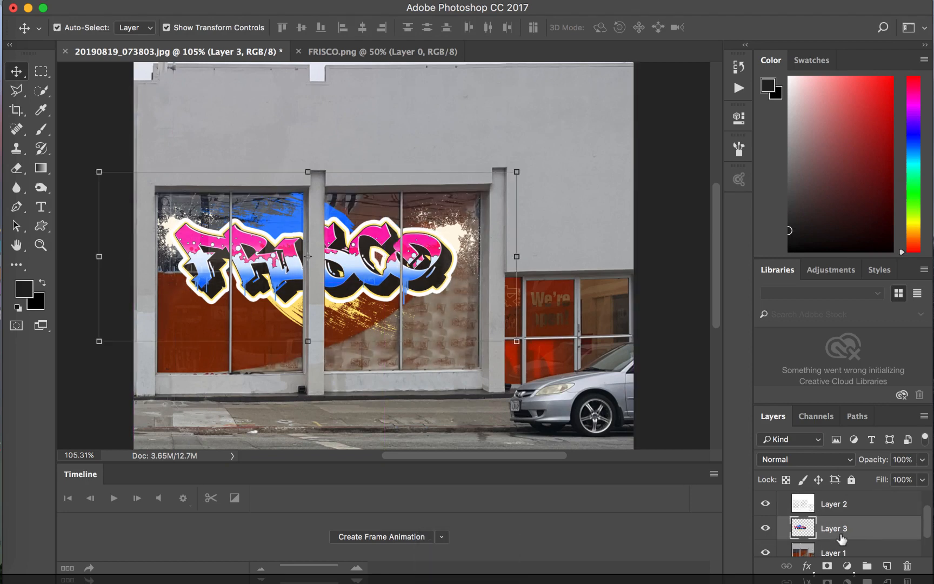
pyautogui.press('Down')
pyautogui.press('Down')
pyautogui.press('Down')
pyautogui.press('Down')
pyautogui.press('Down')
pyautogui.press('Down')
pyautogui.press('Down')
pyautogui.press('Down')
pyautogui.press('Down')
pyautogui.press('Down')
pyautogui.press('Down')
pyautogui.press('Down')
pyautogui.press('Down')
pyautogui.press('Down')
pyautogui.press('Down')
pyautogui.press('Down')
pyautogui.press('Down')
pyautogui.press('Down')
pyautogui.press('Down')
pyautogui.press('Down')
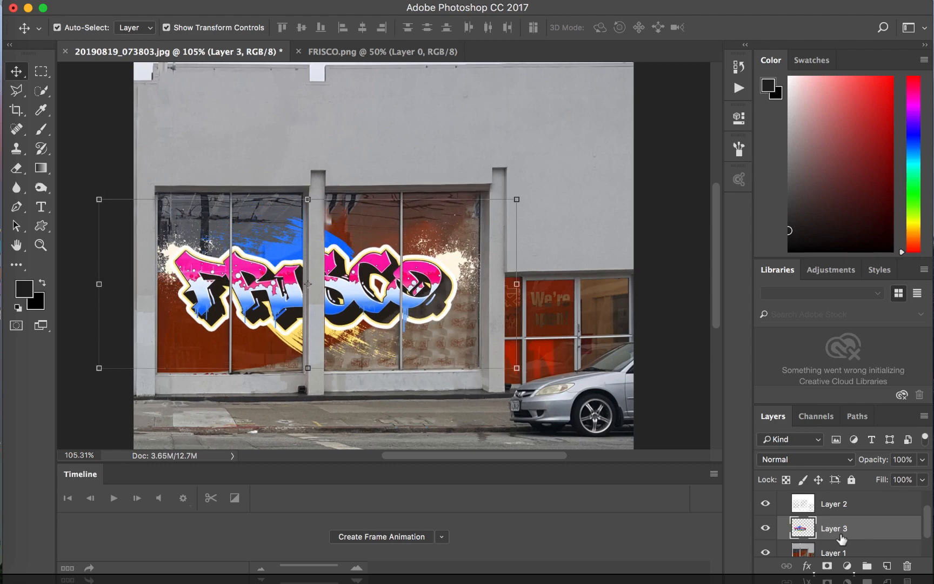
pyautogui.press('Right')
pyautogui.press('Right')
pyautogui.press('Right')
pyautogui.press('Right')
pyautogui.press('Right')
pyautogui.press('Right')
pyautogui.press('Right')
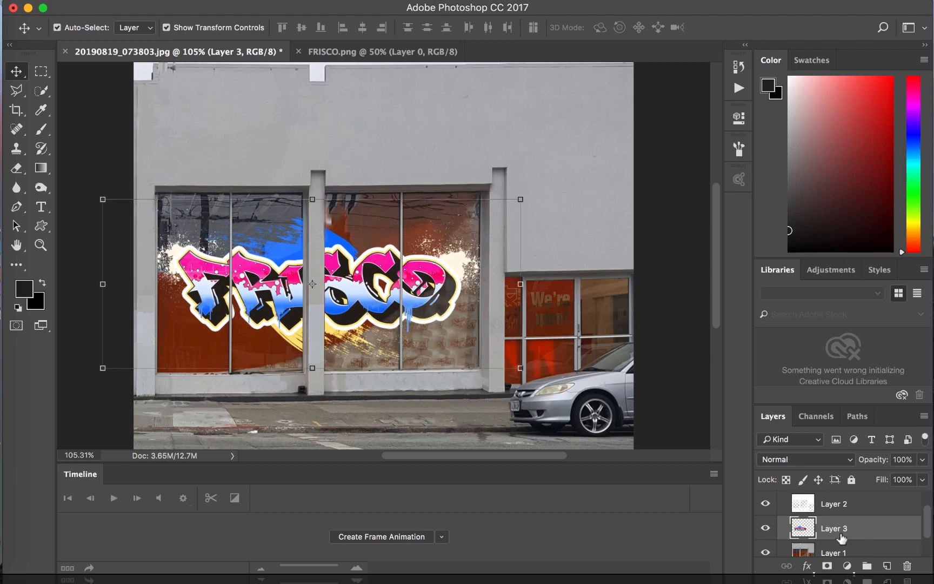
# Step: Rotate the artwork 11.2° clockwise and shift it to X 444.50 px, Y 550 px
pyautogui.moveTo(528, 190); pyautogui.dragTo(561, 209)
pyautogui.hotkey('shift', 'Up')
pyautogui.hotkey('shift', 'Up')
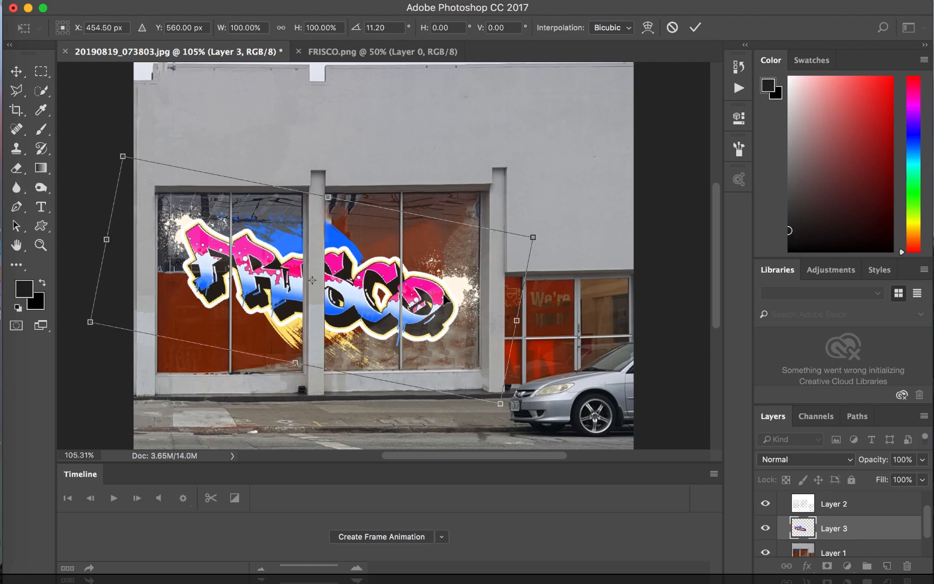
pyautogui.hotkey('shift', 'Left')
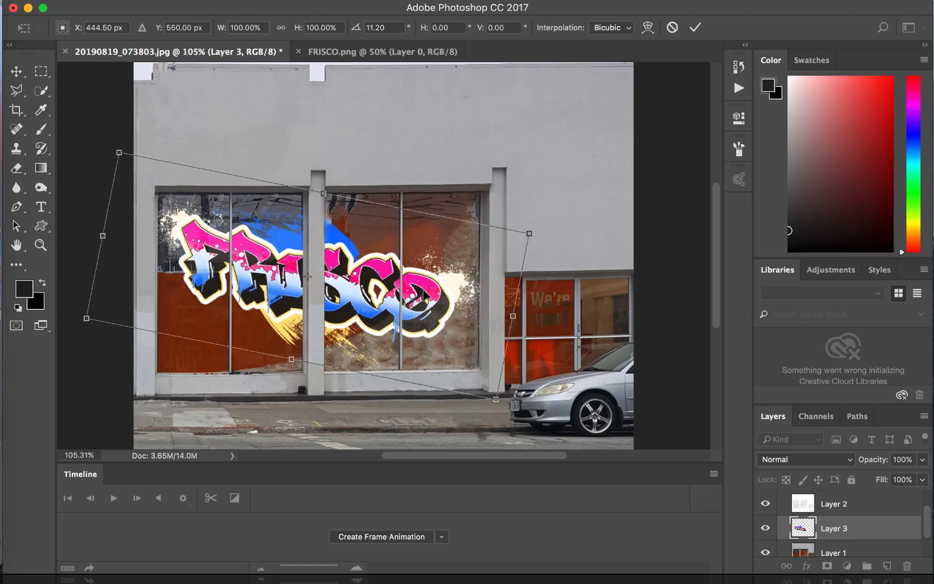
# Step: Adjust the rotated artwork's vertical position to Y 530 px and apply the transform
pyautogui.hotkey('shift', 'Up')
pyautogui.hotkey('shift', 'Up')
pyautogui.hotkey('shift', 'Up')
pyautogui.hotkey('shift', 'Up')
pyautogui.hotkey('shift', 'Up')
pyautogui.hotkey('shift', 'Up')
pyautogui.hotkey('shift', 'Up')
pyautogui.hotkey('shift', 'Up')
pyautogui.hotkey('shift', 'Up')
pyautogui.hotkey('shift', 'Up')
pyautogui.hotkey('shift', 'Up')
pyautogui.hotkey('shift', 'Up')
pyautogui.hotkey('shift', 'Up')
pyautogui.hotkey('shift', 'Up')
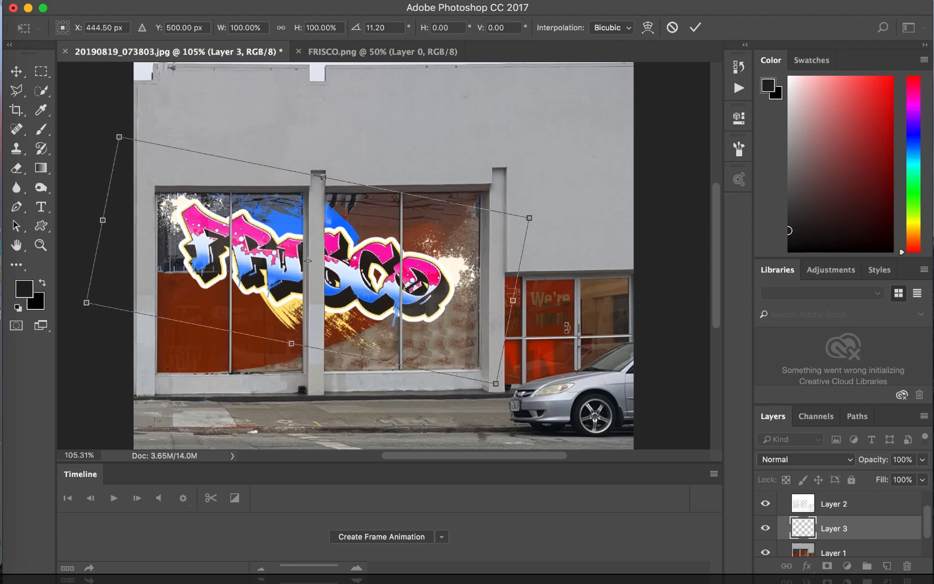
pyautogui.hotkey('shift', 'Down')
pyautogui.hotkey('shift', 'Down')
pyautogui.hotkey('shift', 'Down')
pyautogui.hotkey('shift', 'Down')
pyautogui.hotkey('shift', 'Down')
pyautogui.hotkey('shift', 'Down')
pyautogui.hotkey('shift', 'Down')
pyautogui.hotkey('shift', 'Down')
pyautogui.hotkey('shift', 'Down')
pyautogui.hotkey('shift', 'Down')
pyautogui.hotkey('shift', 'Down')
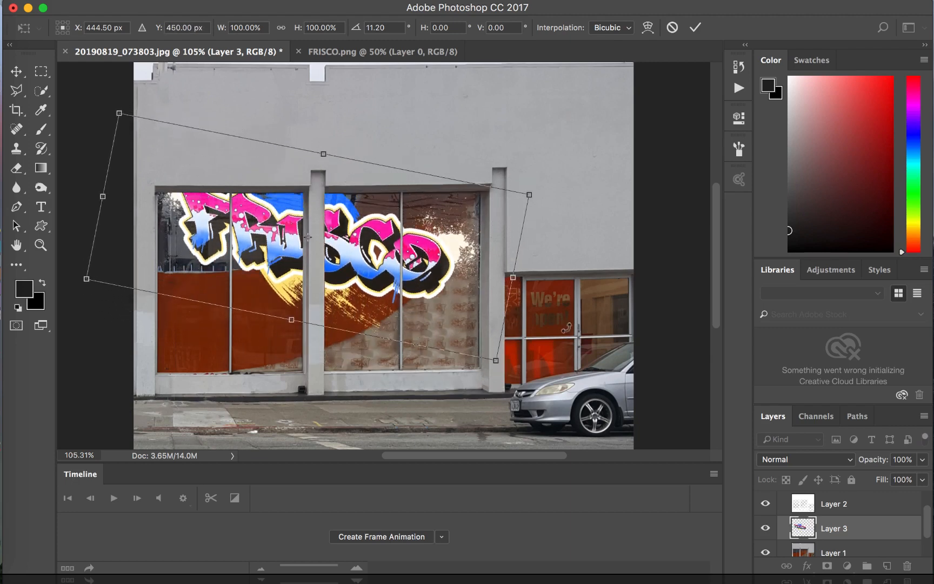
pyautogui.hotkey('shift', 'Down')
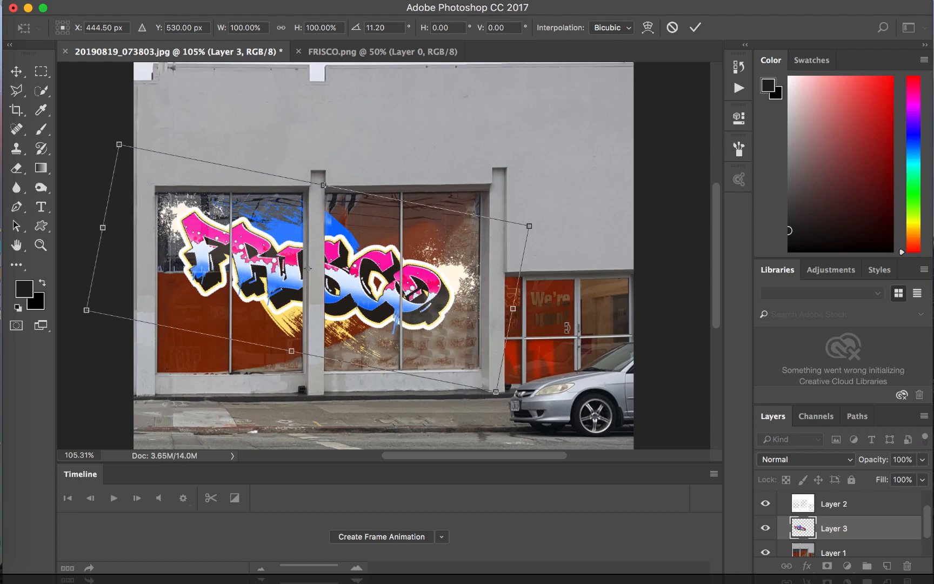
pyautogui.click(695, 27)
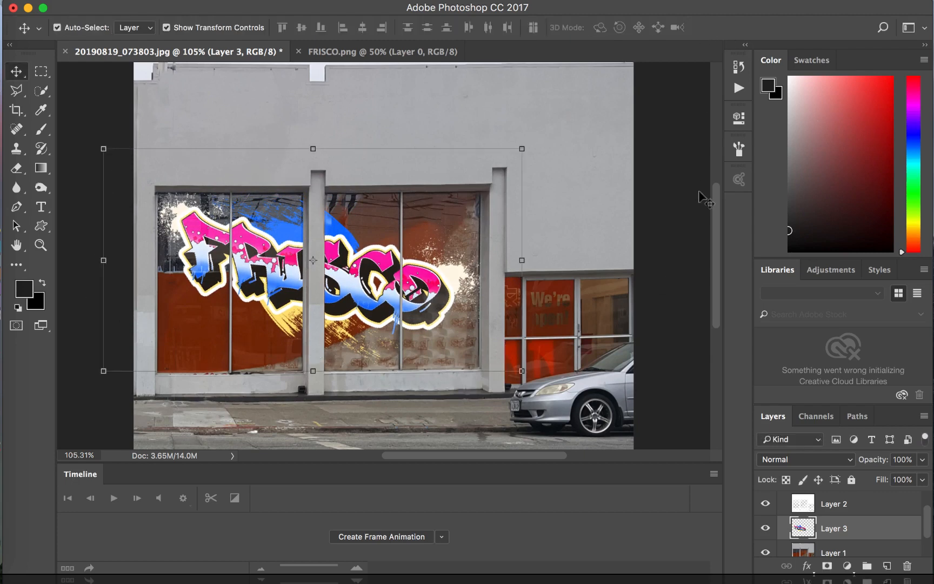
# Step: Lower Layer 3's opacity to 71% and compare the artwork with the Layer 2 reflections hidden and shown
pyautogui.click(922, 460)
pyautogui.moveTo(923, 478); pyautogui.dragTo(903, 479)
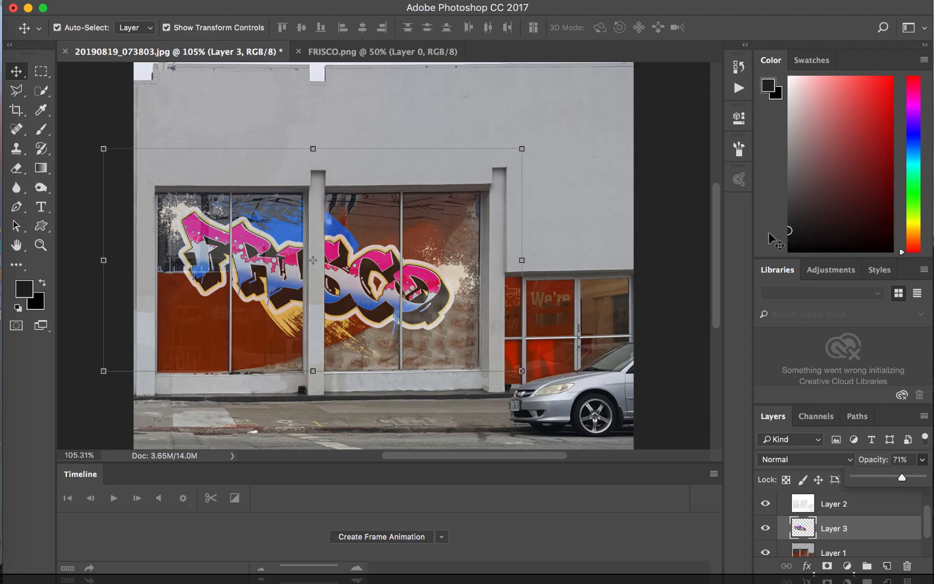
pyautogui.click(765, 504)
pyautogui.click(766, 504)
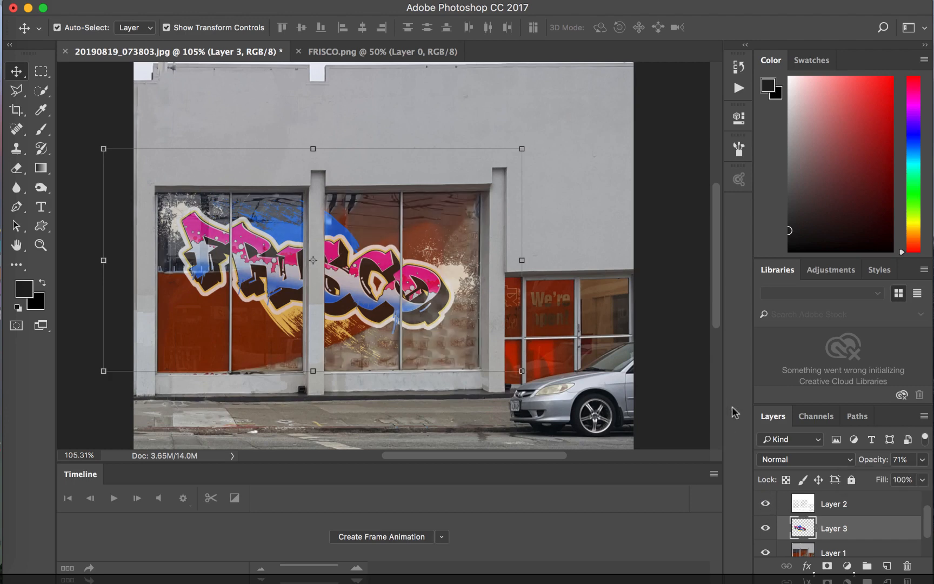
# Step: Add a Curves adjustment above the collapsed Group 1 with a gentle S-curve that lifts highlights and deepens shadows, then compare its effect
pyautogui.scroll(1, 861, 510)
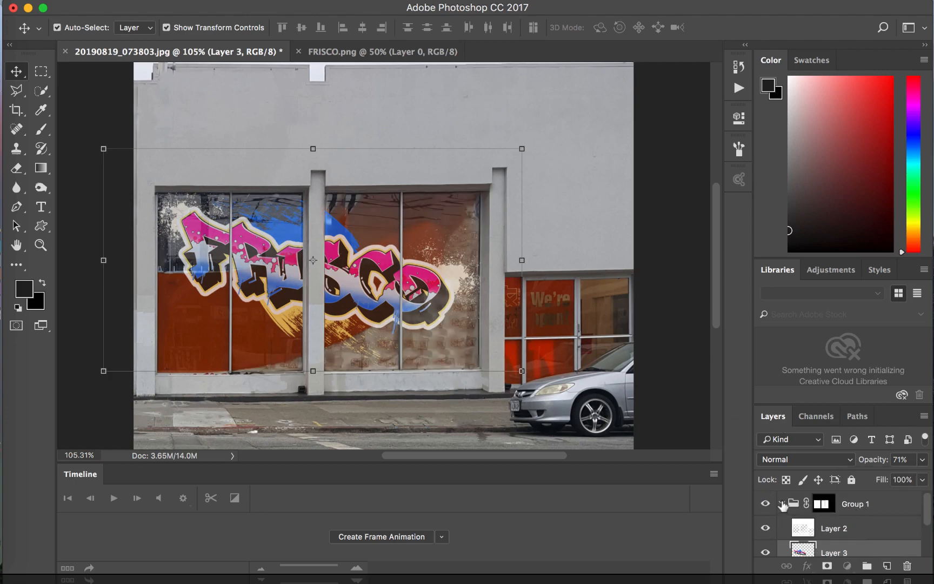
pyautogui.click(781, 503)
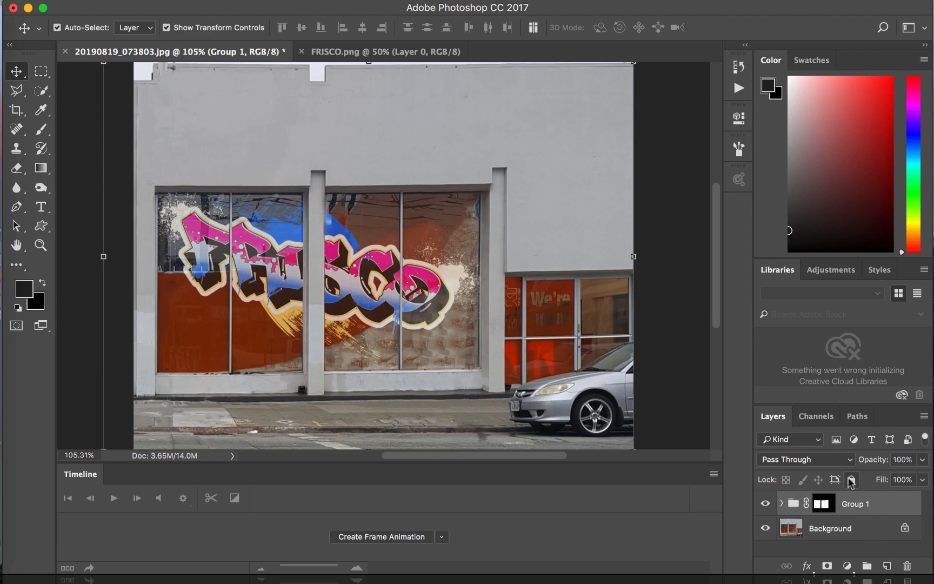
pyautogui.click(847, 565)
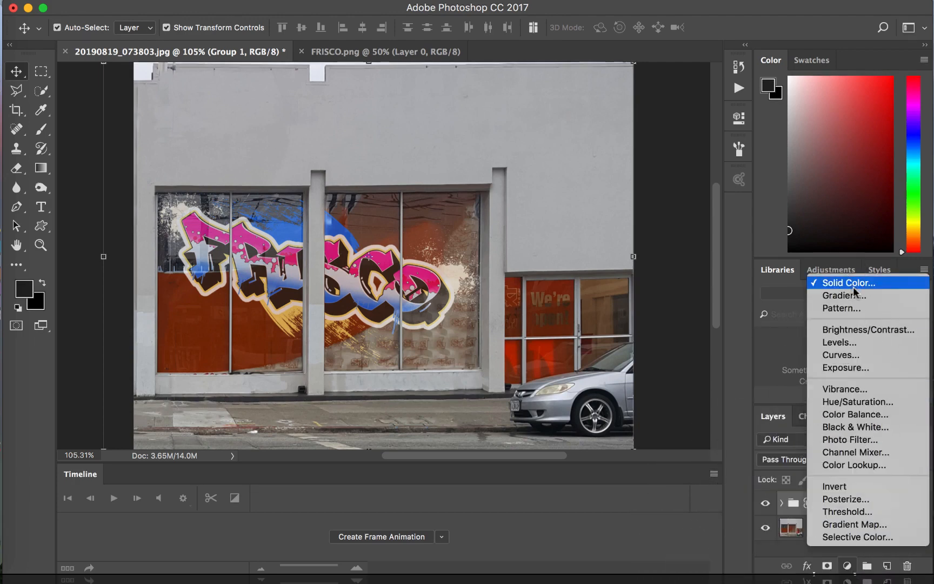
pyautogui.click(857, 357)
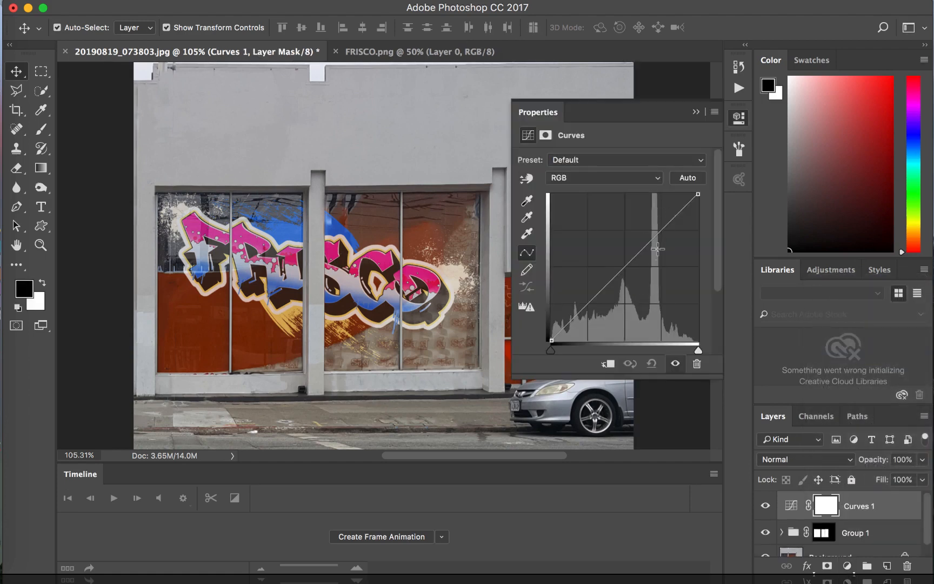
pyautogui.moveTo(654, 238); pyautogui.dragTo(654, 230)
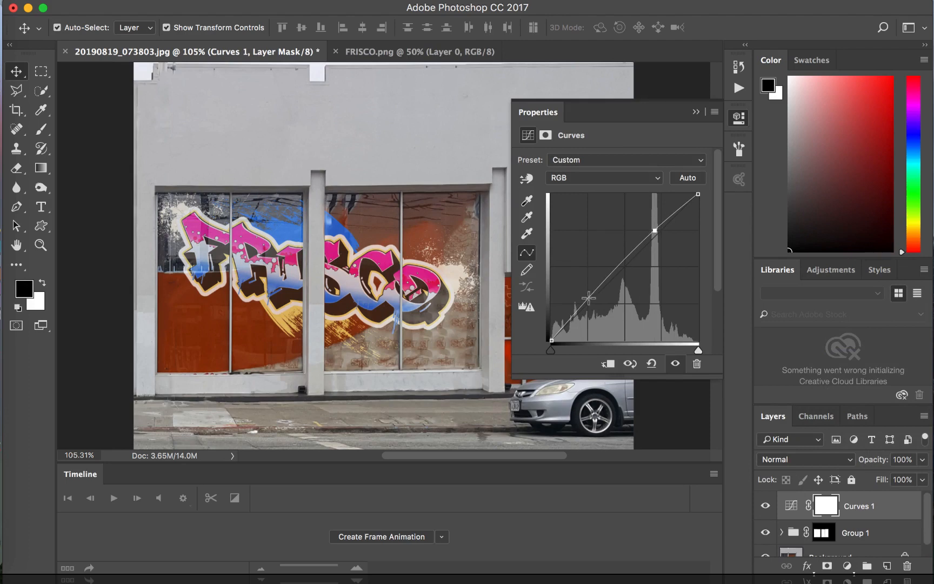
pyautogui.moveTo(589, 297); pyautogui.dragTo(591, 306)
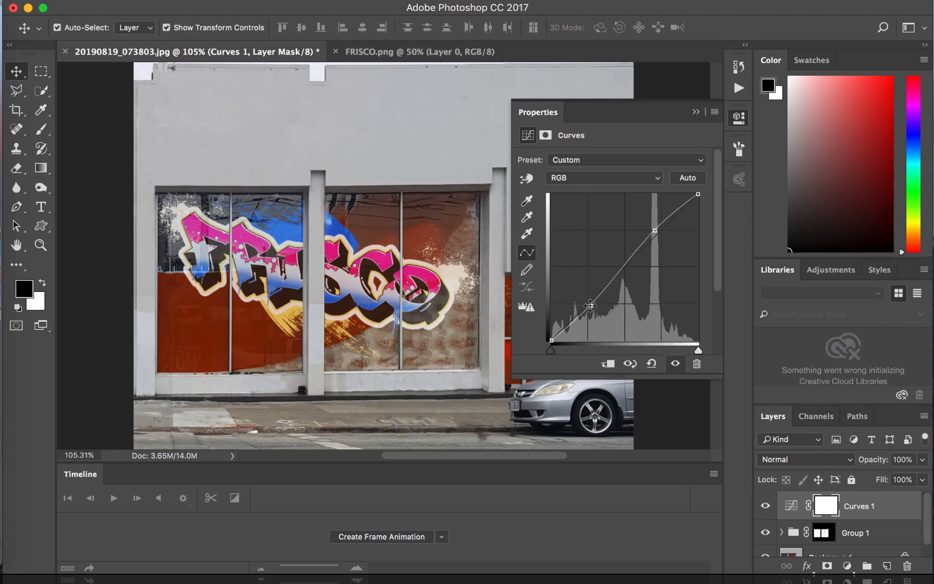
pyautogui.click(696, 112)
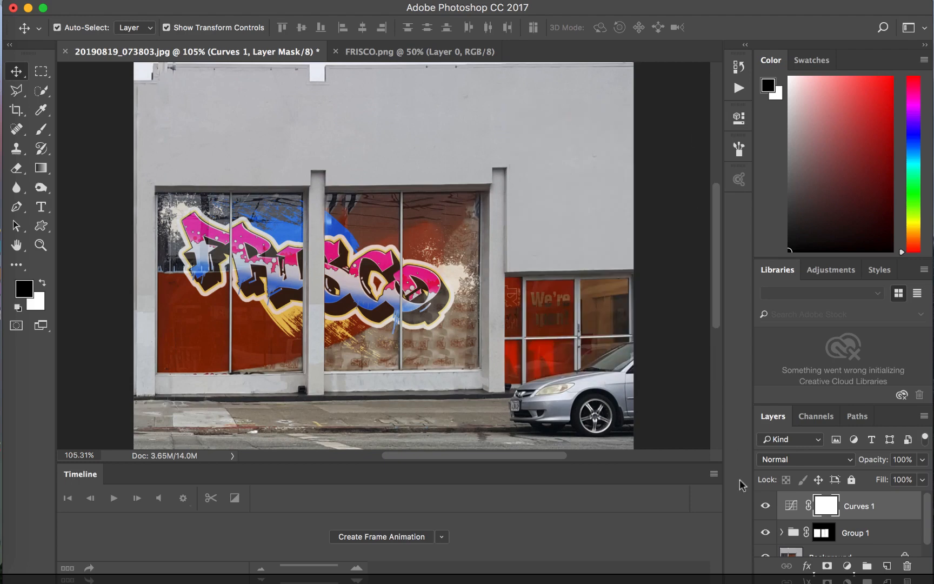
pyautogui.click(766, 507)
pyautogui.click(765, 506)
# Step: Add a Hue/Saturation adjustment layer above Curves 1 with Saturation -27 and Lightness -9
pyautogui.click(847, 565)
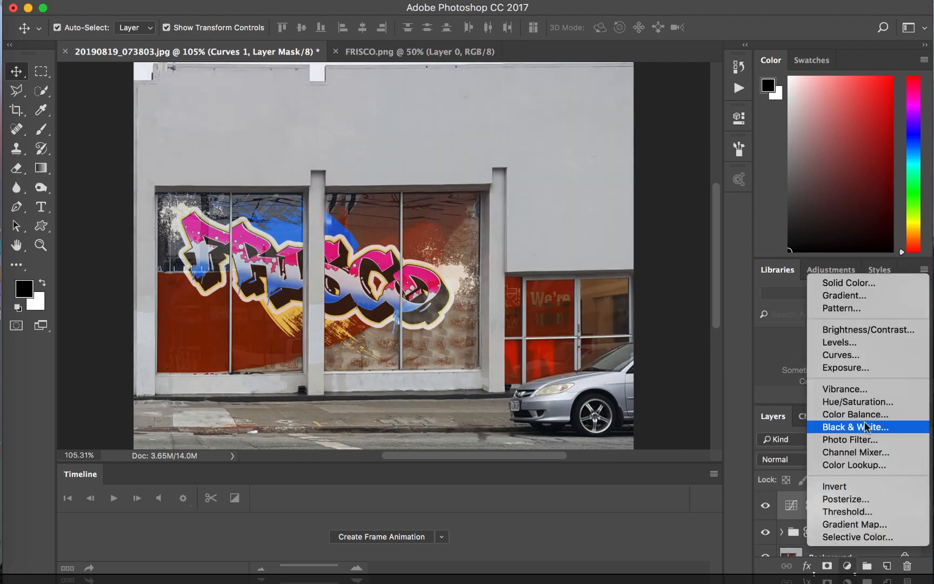
pyautogui.click(865, 405)
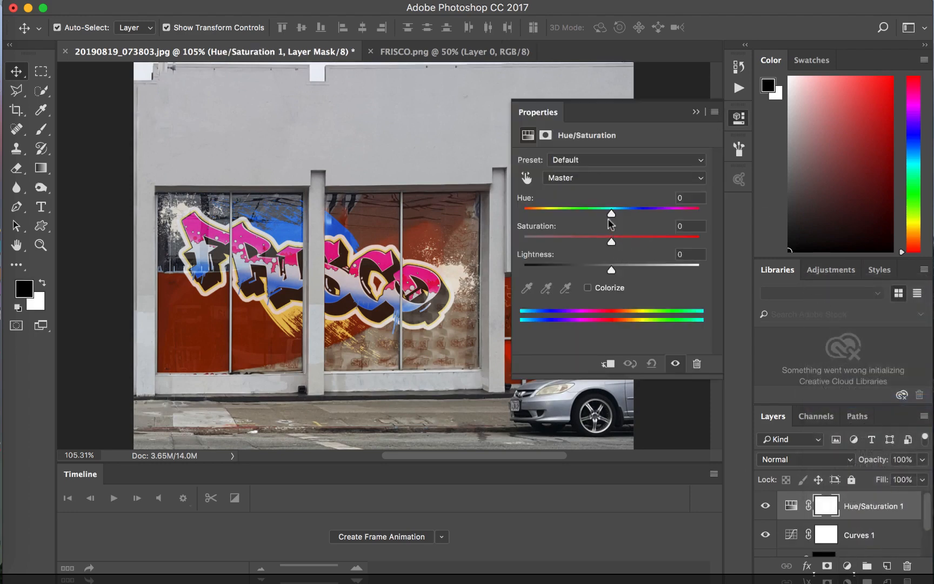
pyautogui.moveTo(609, 243); pyautogui.dragTo(586, 241)
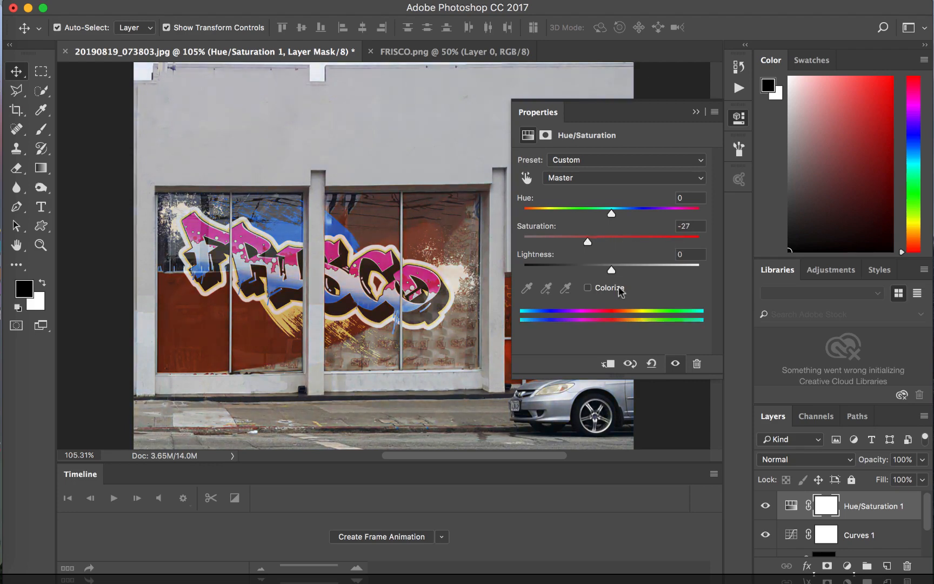
pyautogui.moveTo(609, 275)
pyautogui.mouseDown()
pyautogui.moveTo(594, 270)
pyautogui.moveTo(602, 270)
pyautogui.mouseUp()
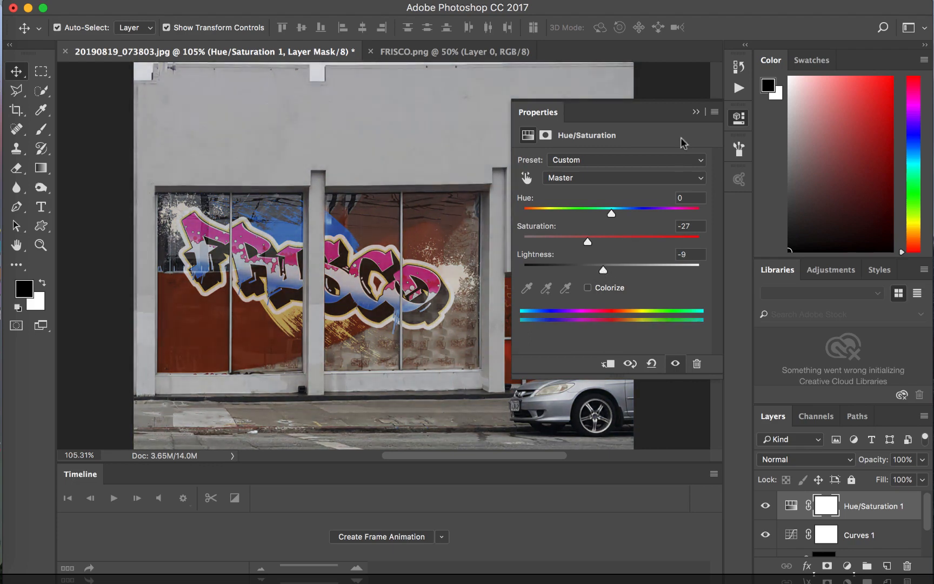
pyautogui.click(695, 112)
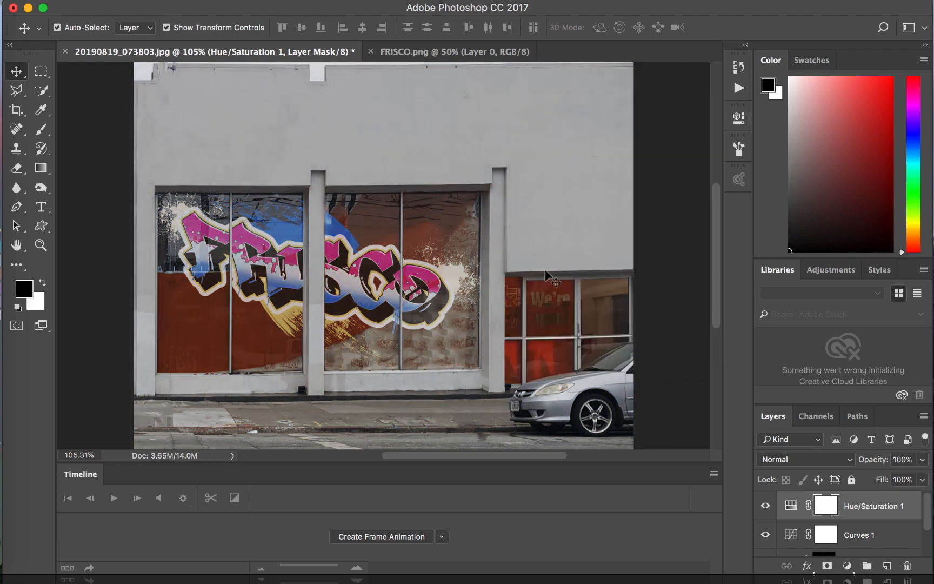
pyautogui.press('z')
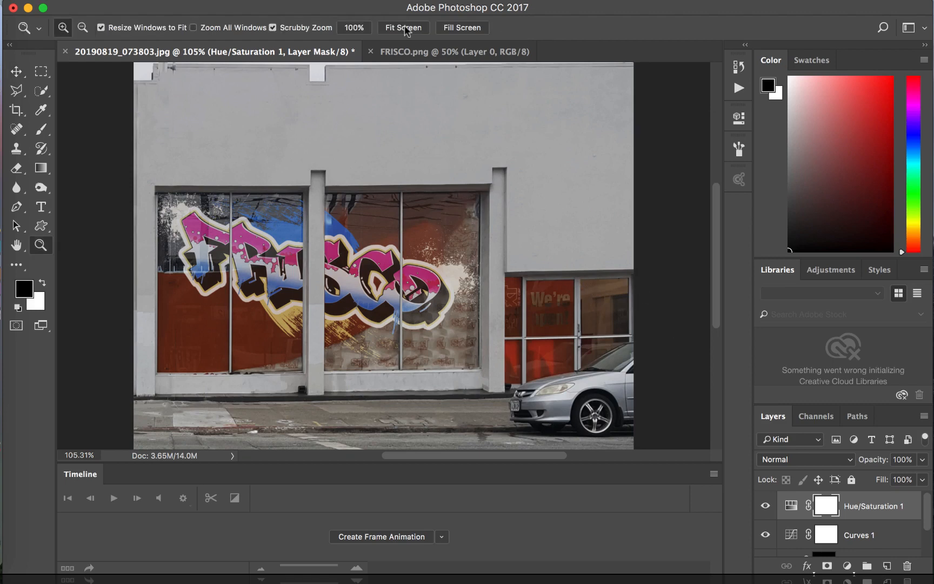
pyautogui.moveTo(432, 159); pyautogui.dragTo(411, 161)
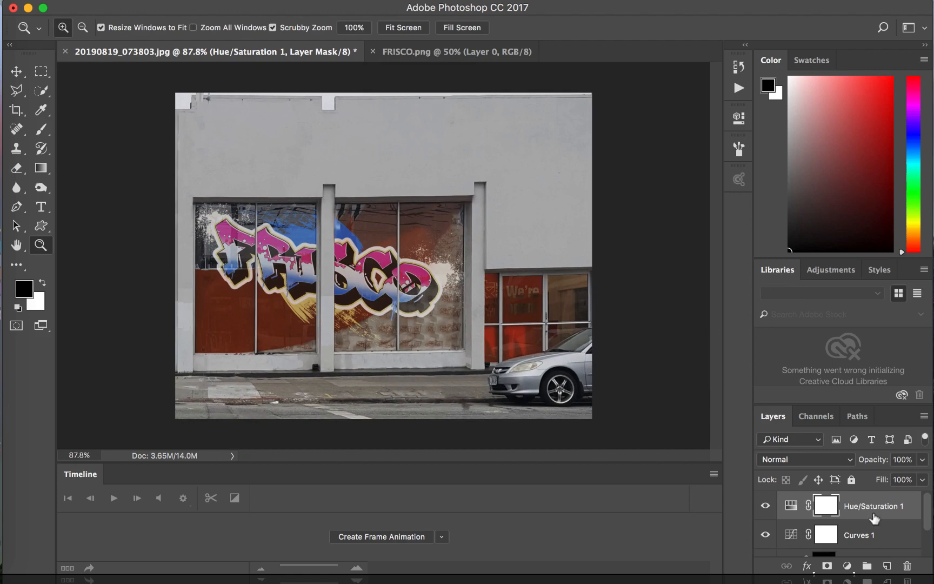
pyautogui.scroll(-2, 872, 517)
pyautogui.scroll(2, 874, 517)
pyautogui.scroll(-1, 865, 537)
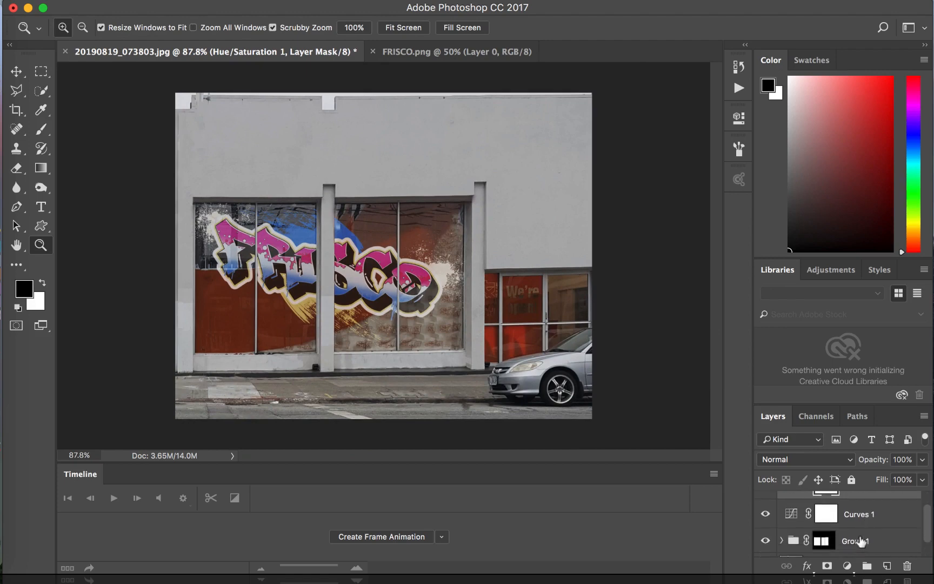
pyautogui.scroll(1, 860, 541)
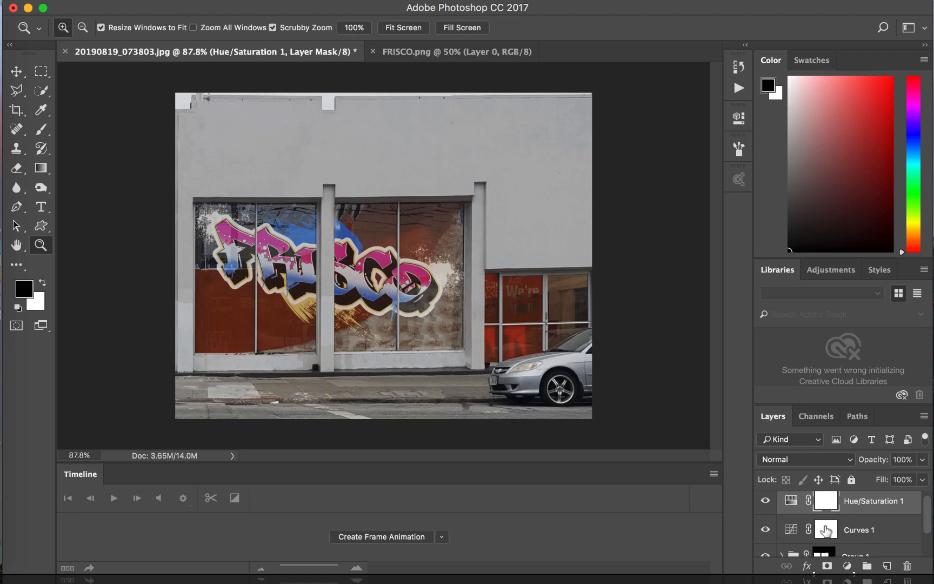
pyautogui.moveTo(826, 530); pyautogui.dragTo(812, 550)
pyautogui.moveTo(811, 557); pyautogui.dragTo(837, 510)
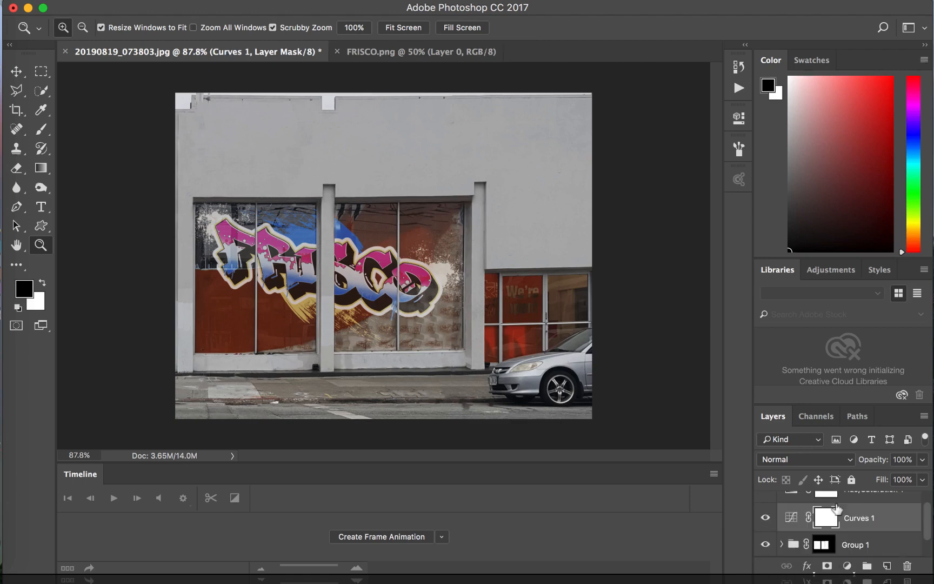
pyautogui.scroll(-2, 859, 511)
pyautogui.scroll(2, 861, 510)
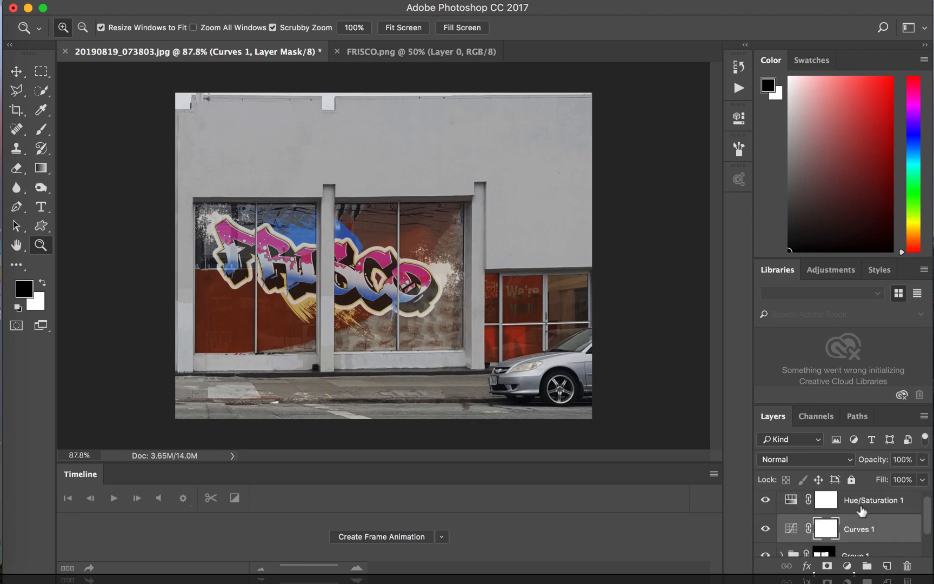
# Step: Group Hue/Saturation 1, Curves 1 and Group 1 together in a new layer group above the Background
pyautogui.click(861, 508)
pyautogui.scroll(-2, 861, 511)
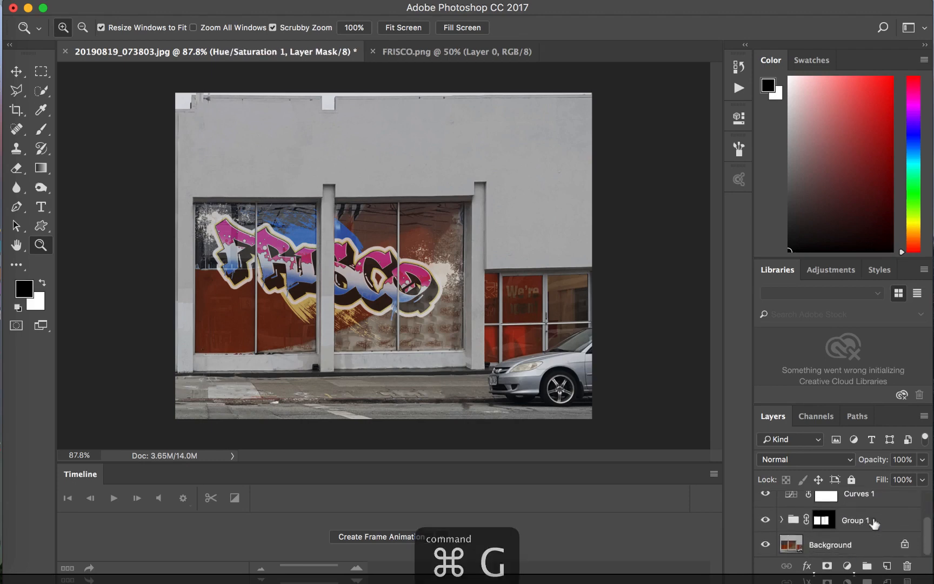
pyautogui.keyDown('shift'); pyautogui.click(873, 522); pyautogui.keyUp('shift')
pyautogui.press('super+g')
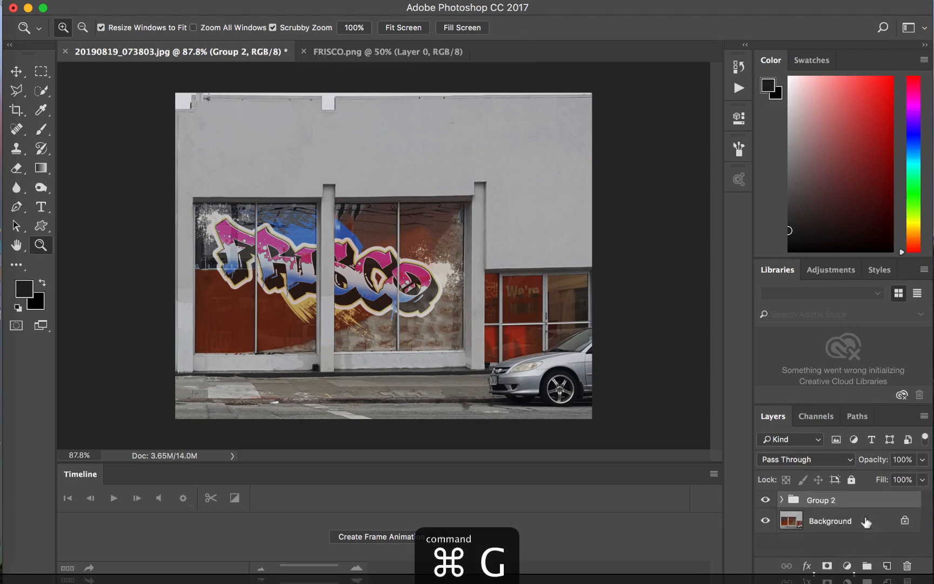
# Step: Toggle the new group's visibility to compare the finished composite with the original storefront photo, leaving the group shown
pyautogui.click(765, 500)
pyautogui.click(766, 500)
pyautogui.click(765, 500)
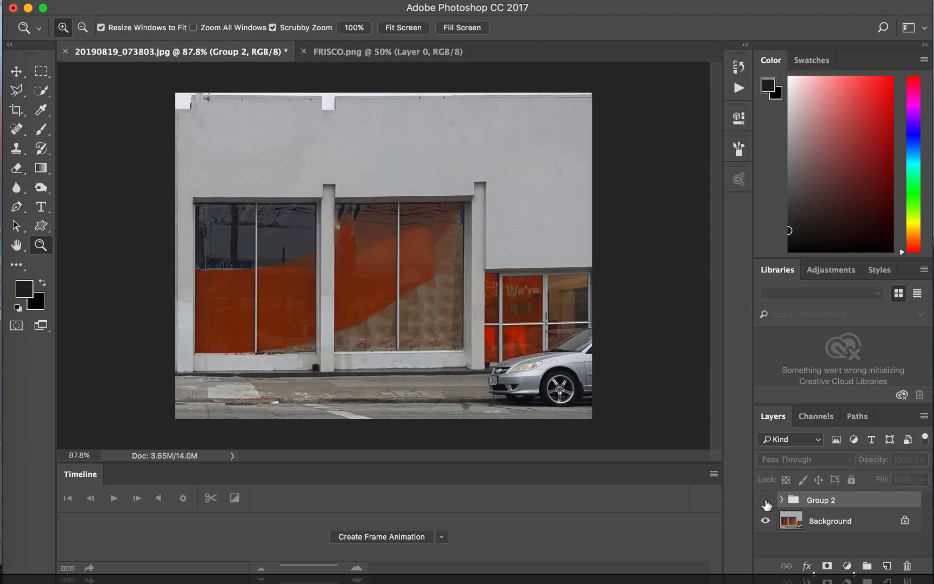
pyautogui.click(765, 500)
pyautogui.click(766, 500)
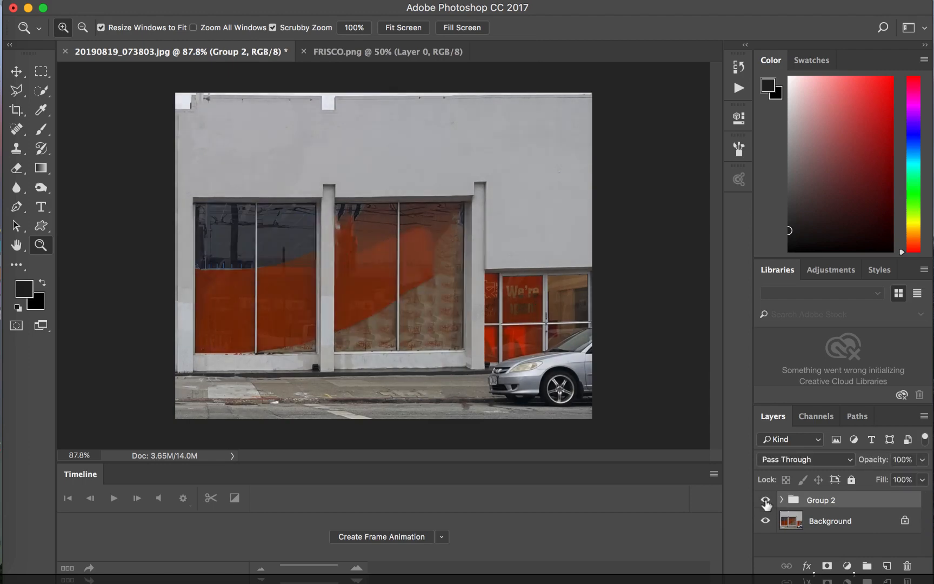
pyautogui.click(766, 500)
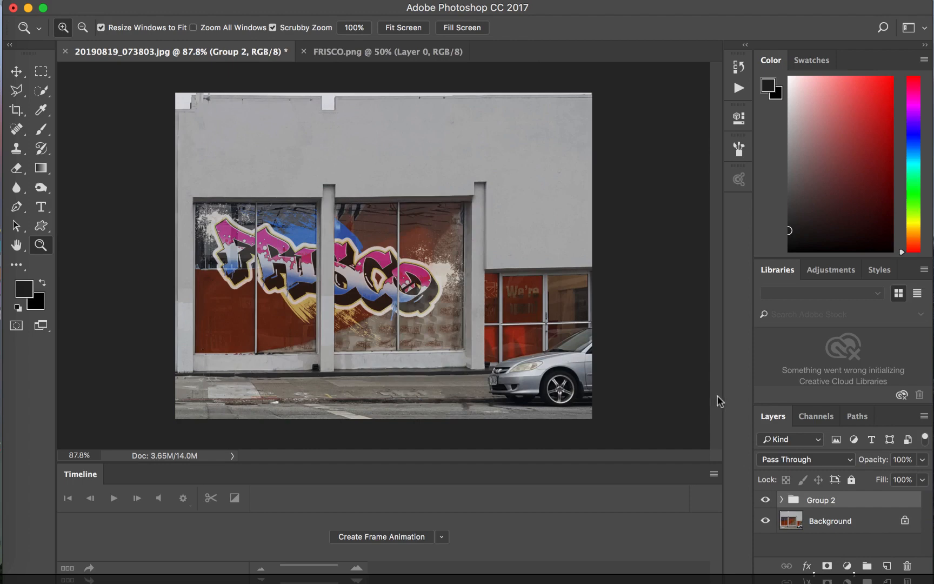